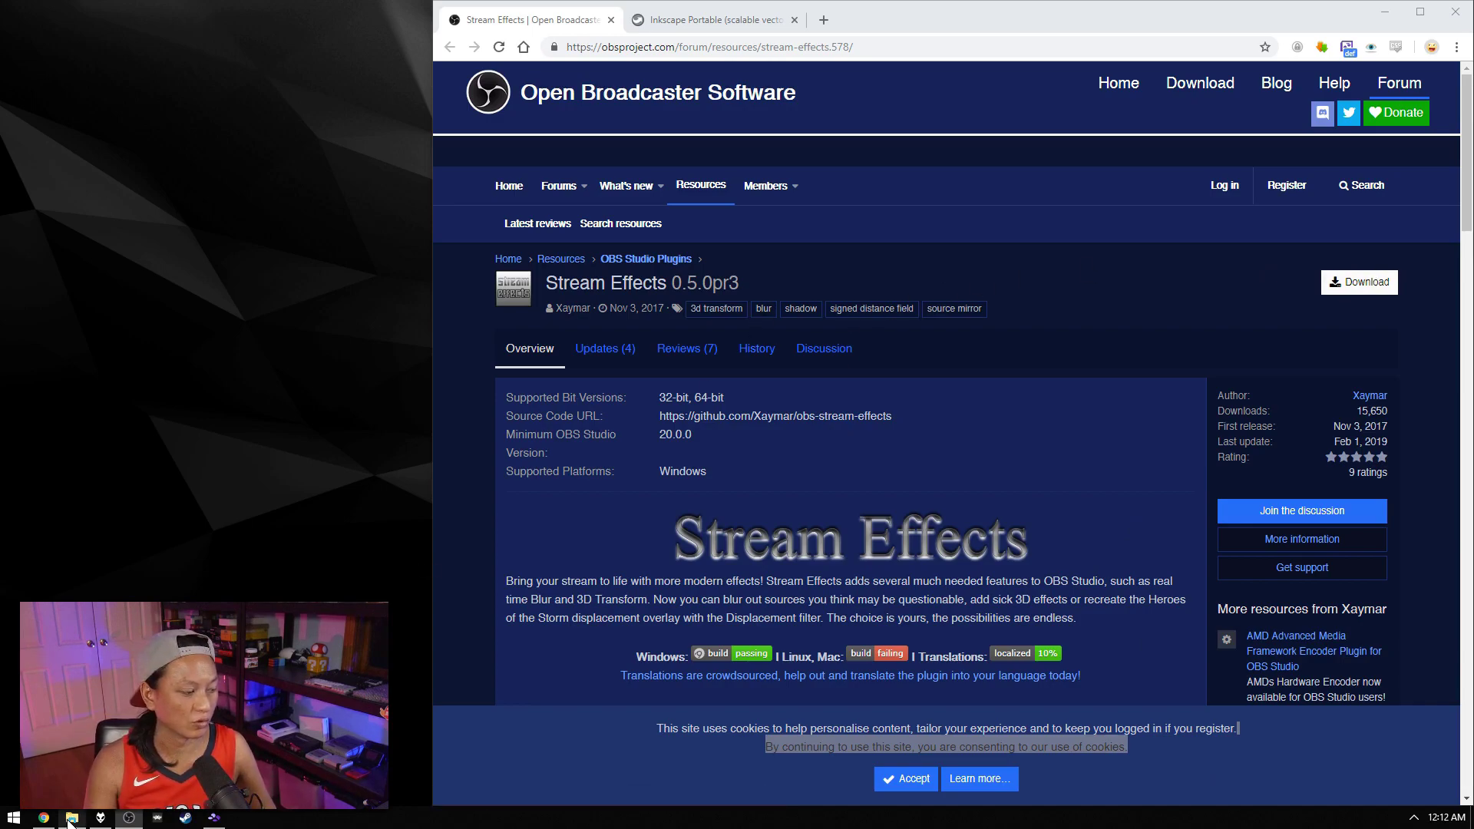
Open the Downloads folder in File Explorer and select obs-stream-effects.0.4.2.zip
{"action": "left_click", "coordinate": [71, 818]}
{"action": "left_click", "coordinate": [703, 306]}
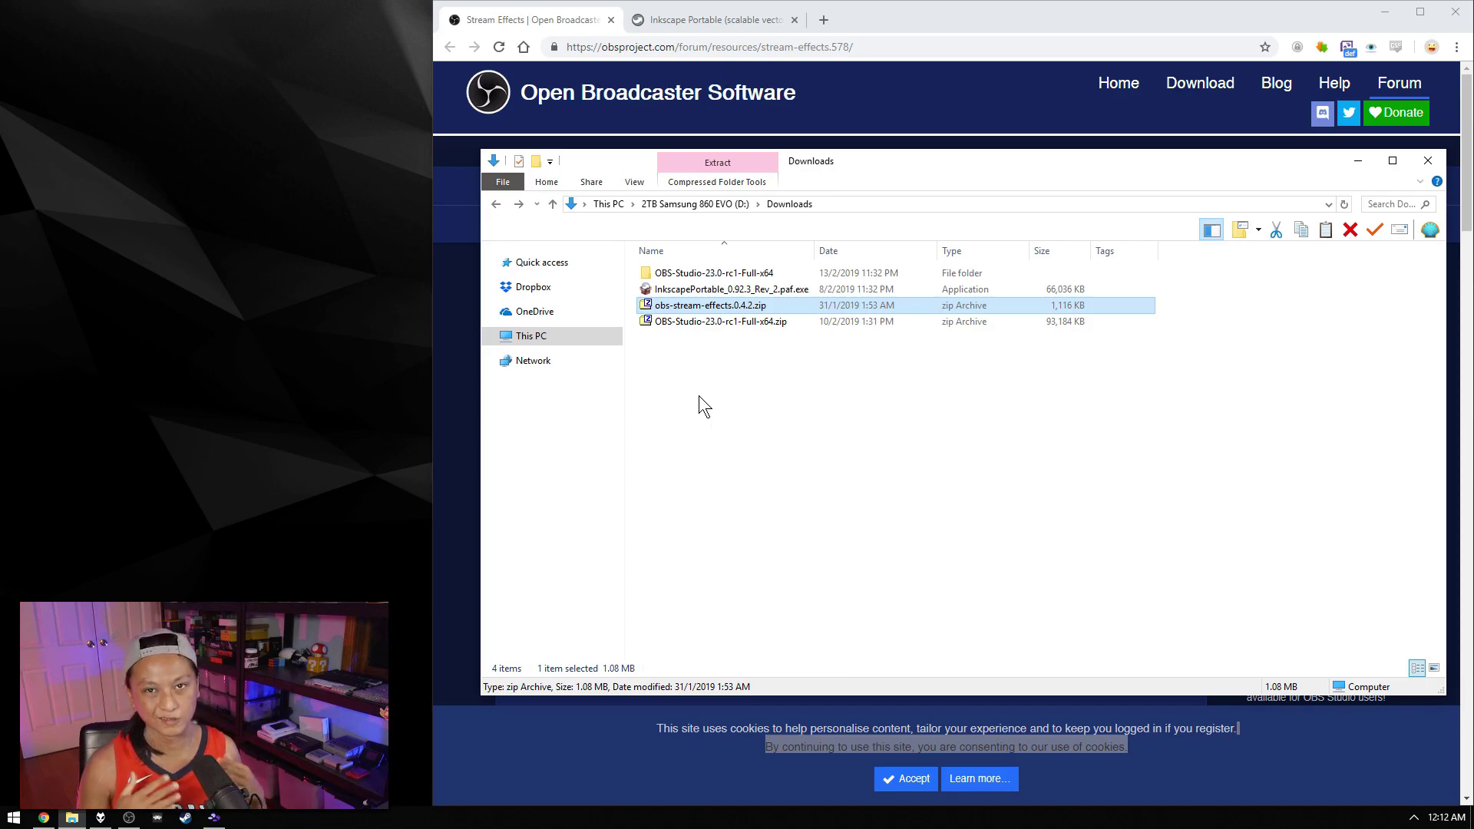
Copy the zip's data and obs-plugins folders into the OBS-Studio-23.0-rc1-Full-x64 folder
{"action": "double_click", "coordinate": [718, 307]}
{"action": "left_click", "coordinate": [1067, 402]}
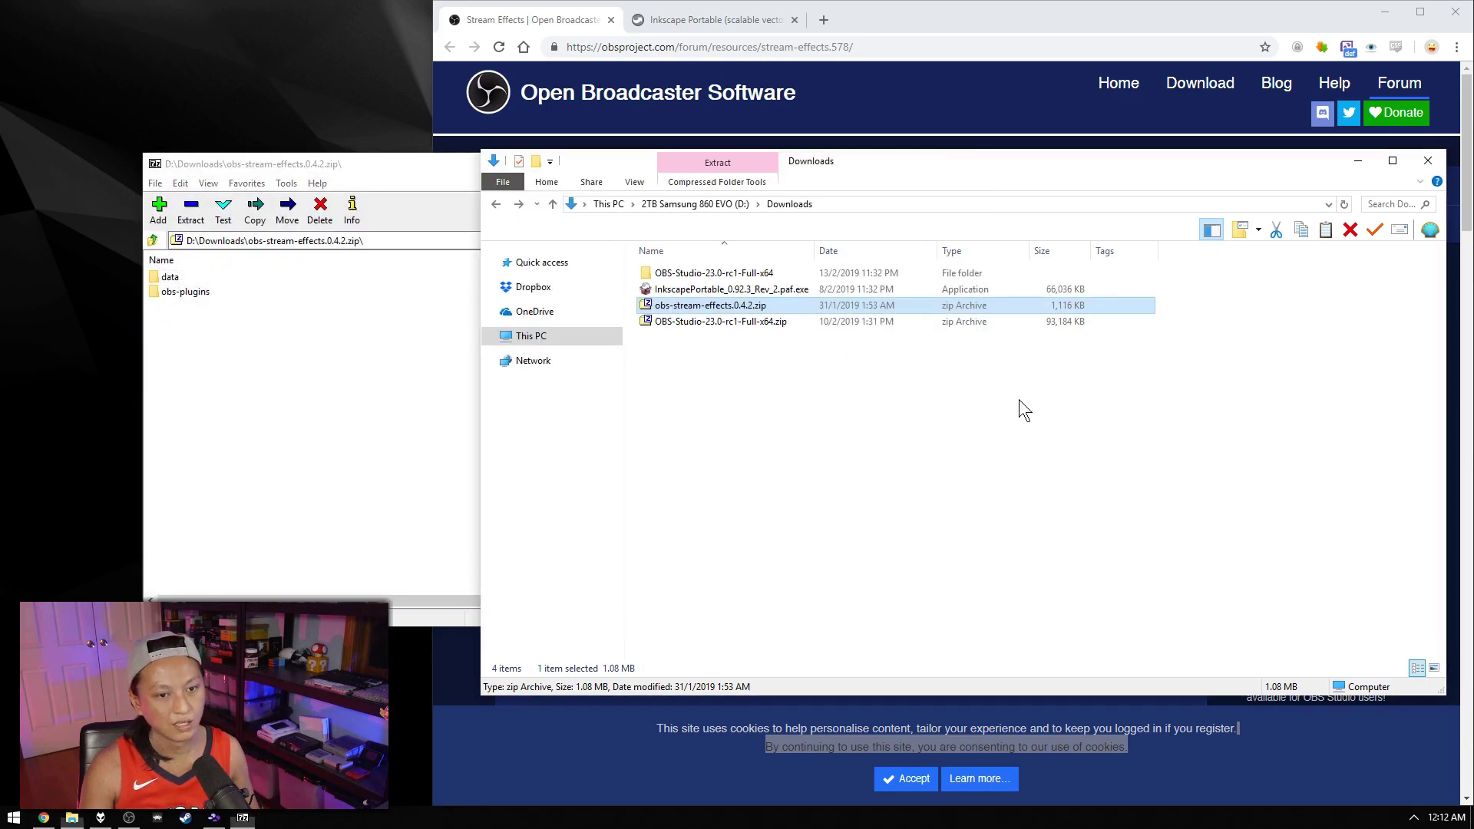
{"action": "double_click", "coordinate": [841, 273]}
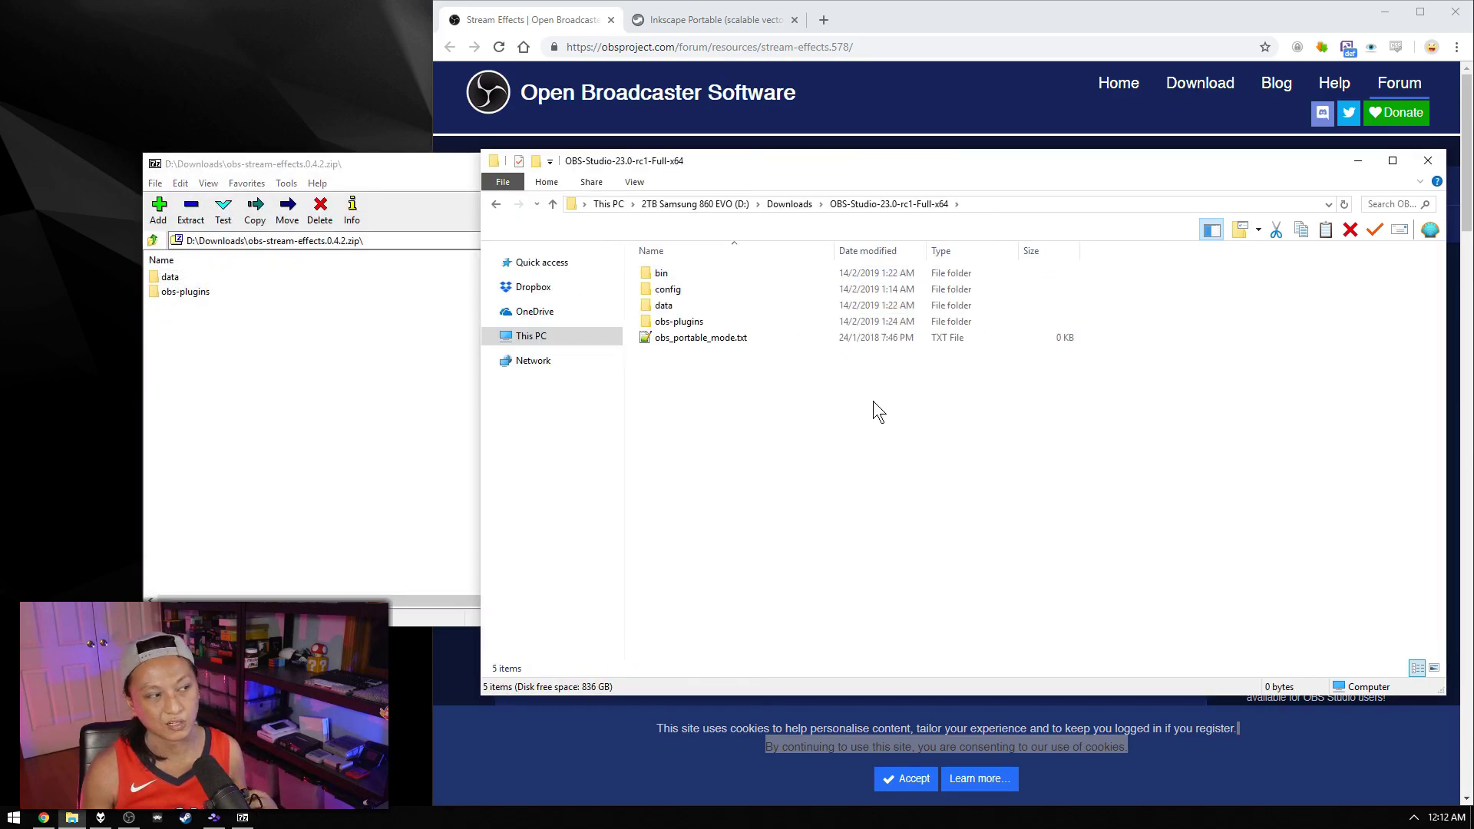
{"action": "left_click_drag", "start_coordinate": [209, 383], "coordinate": [84, 232]}
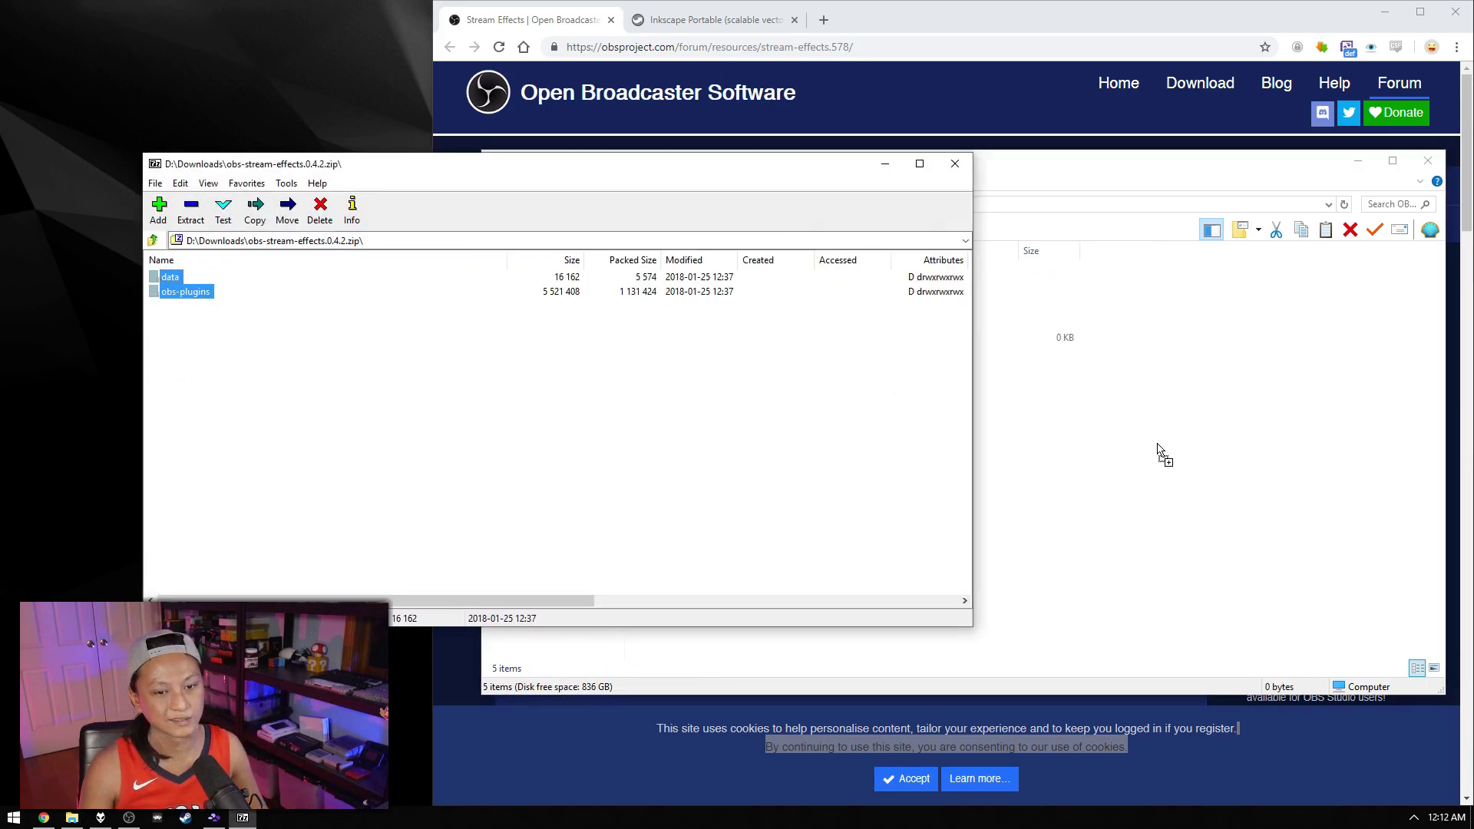
{"action": "left_click_drag", "start_coordinate": [1160, 453], "coordinate": [1158, 451]}
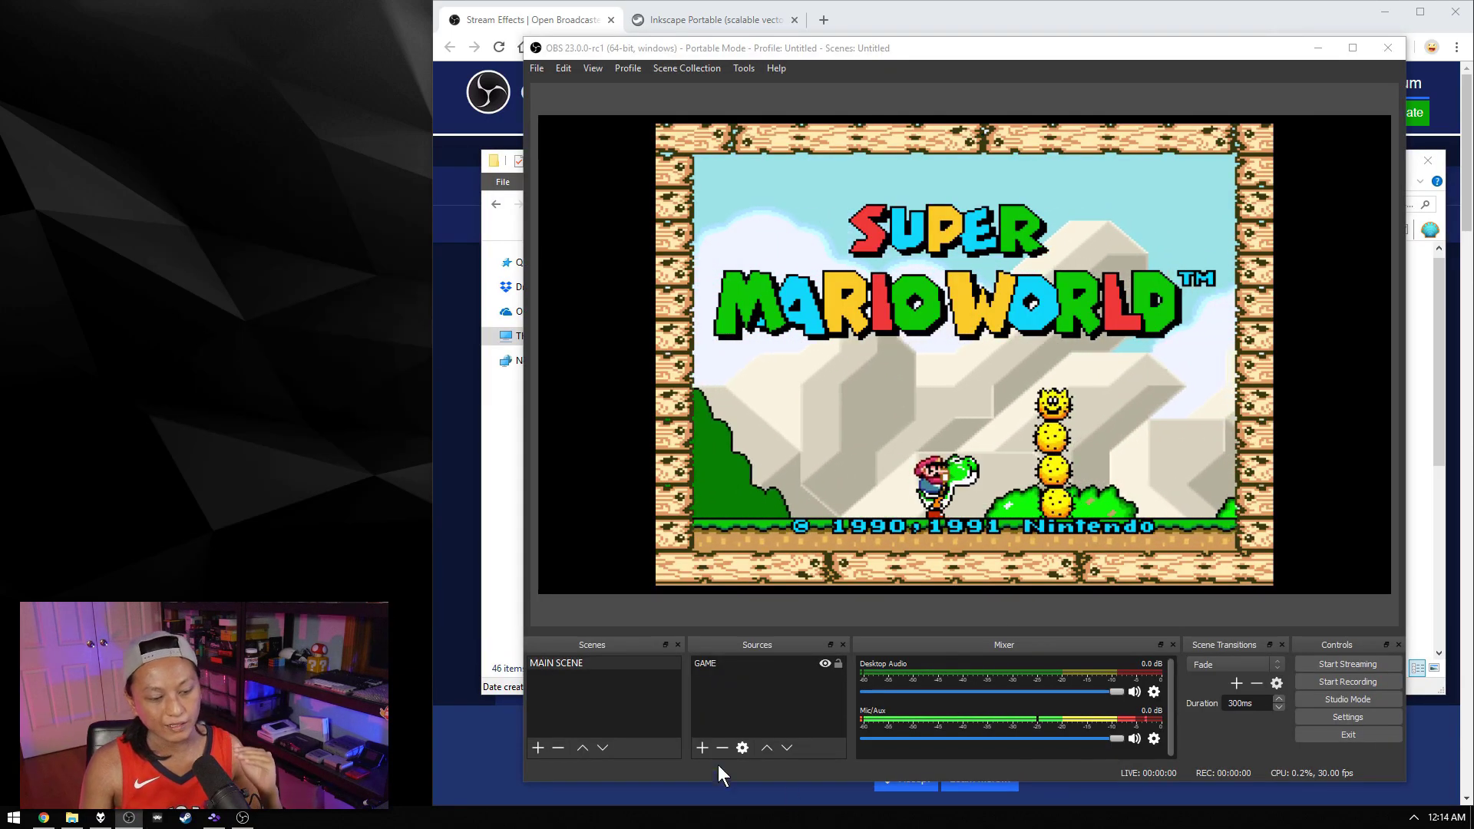
{"action": "right_click", "coordinate": [703, 661]}
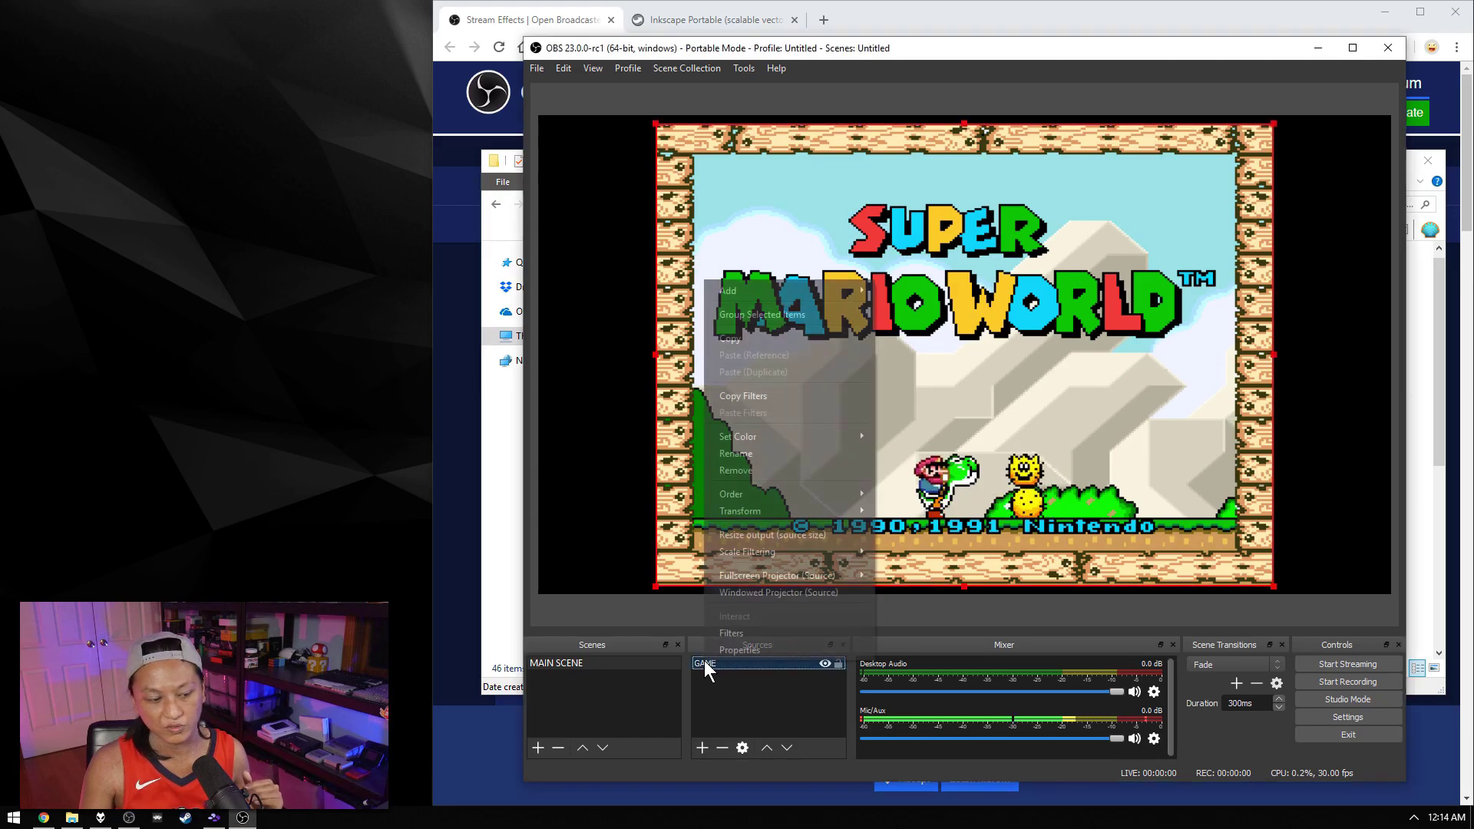
{"action": "left_click", "coordinate": [746, 632]}
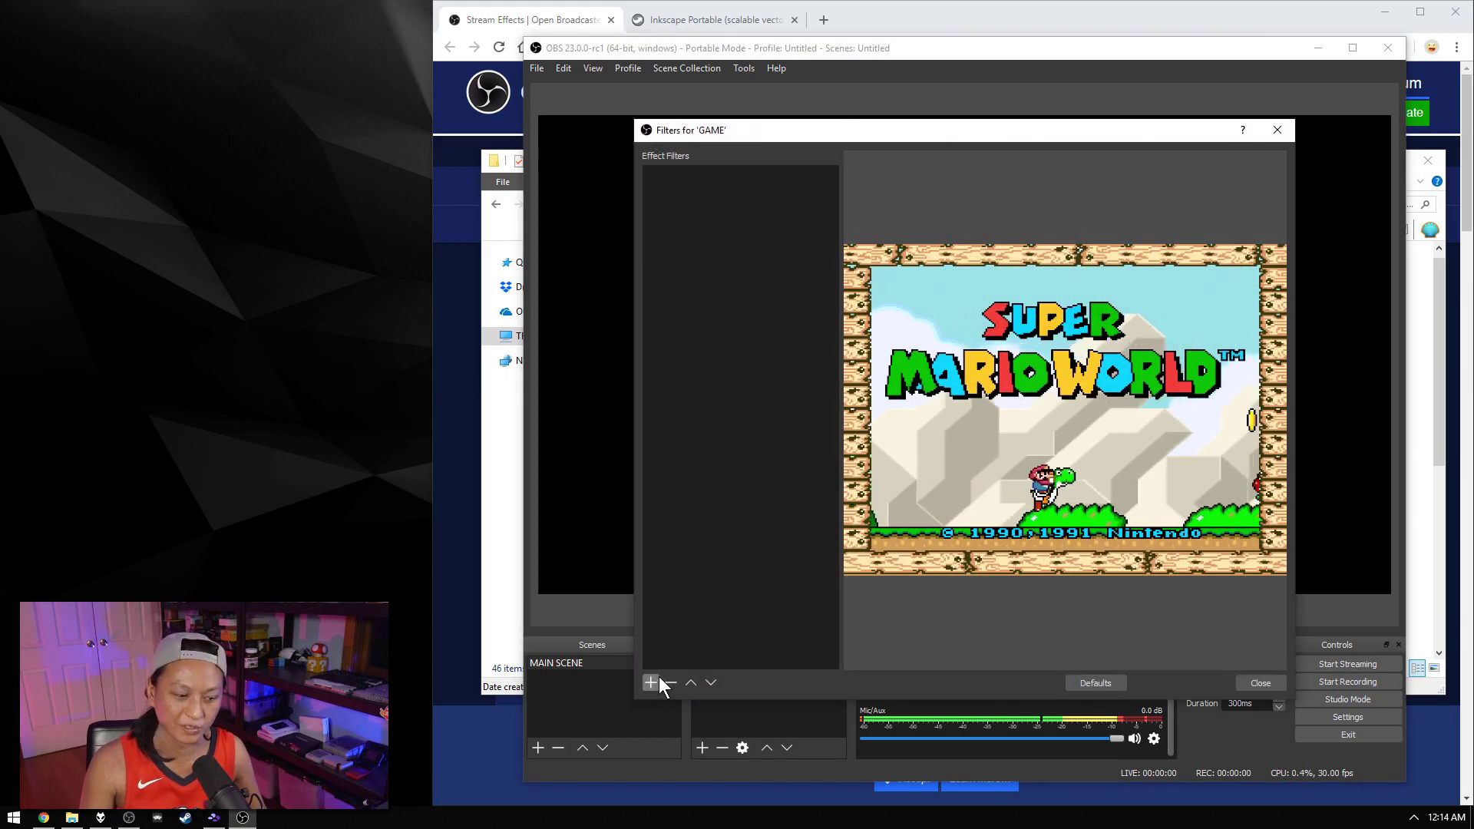
{"action": "left_click", "coordinate": [651, 682]}
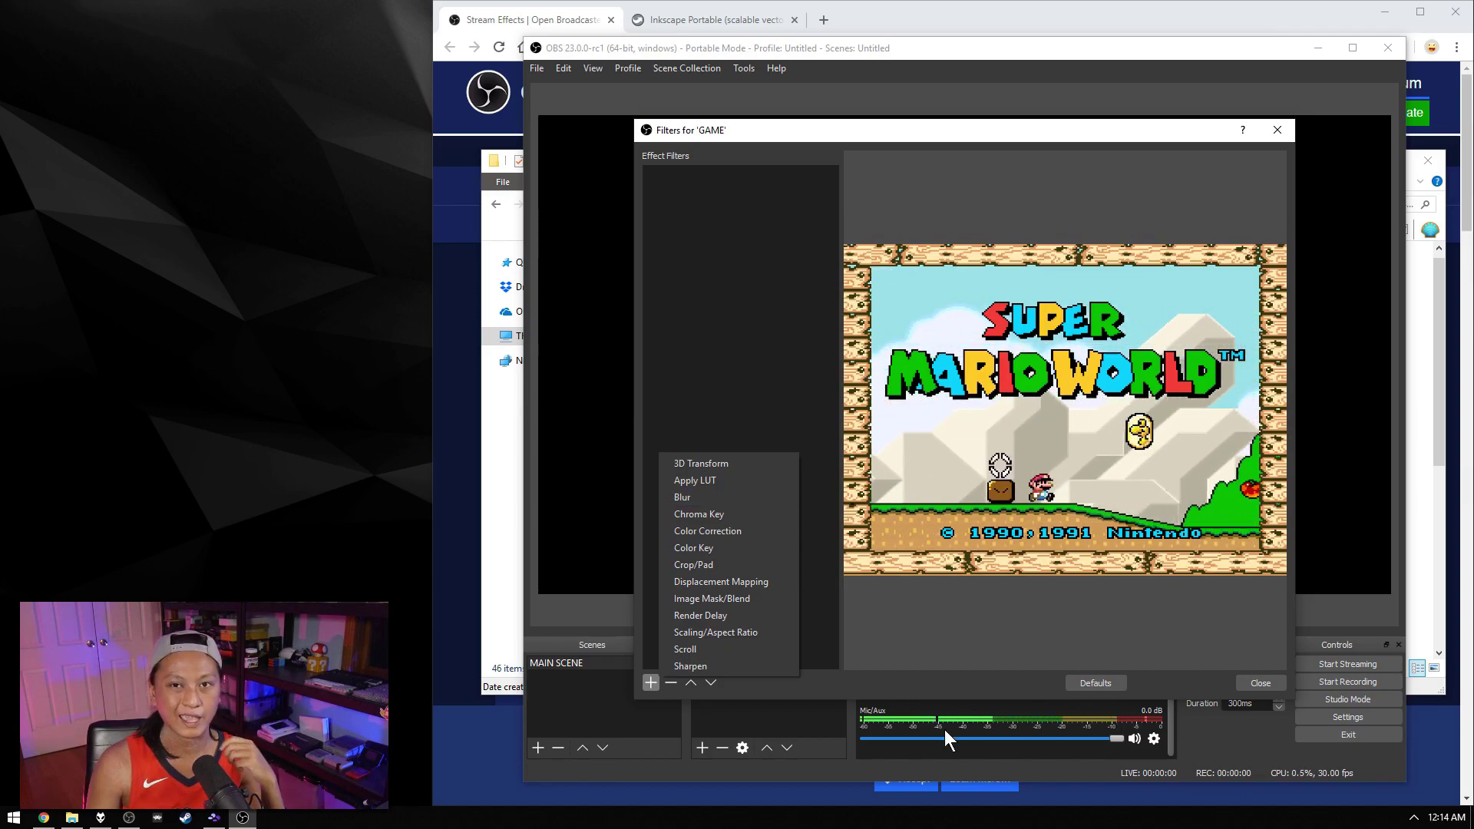
{"action": "left_click", "coordinate": [1252, 684]}
Add a Source Mirror source to the scene that mirrors the GAME source
{"action": "right_click", "coordinate": [727, 680]}
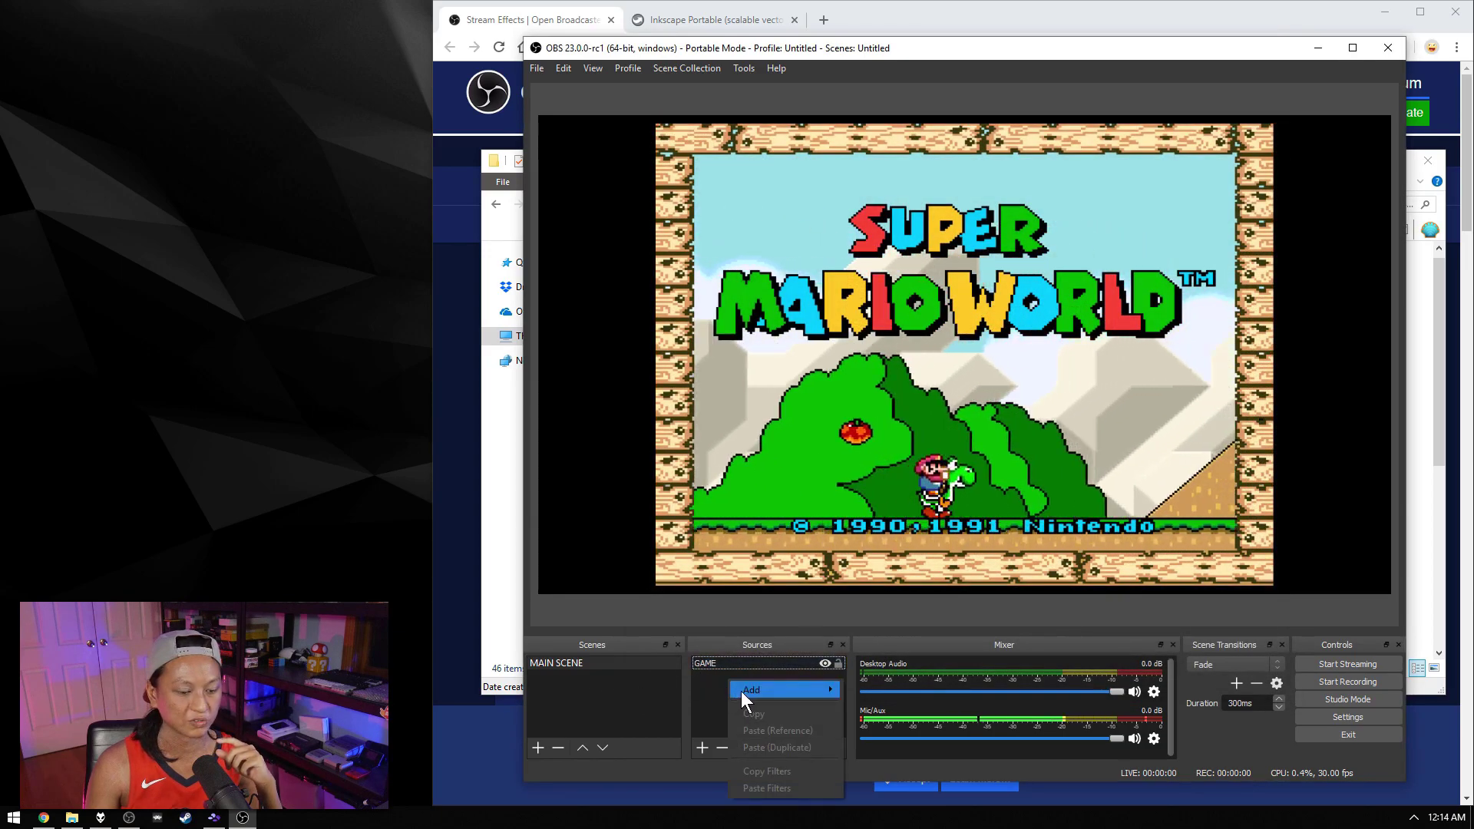
{"action": "mouse_move", "coordinate": [744, 689]}
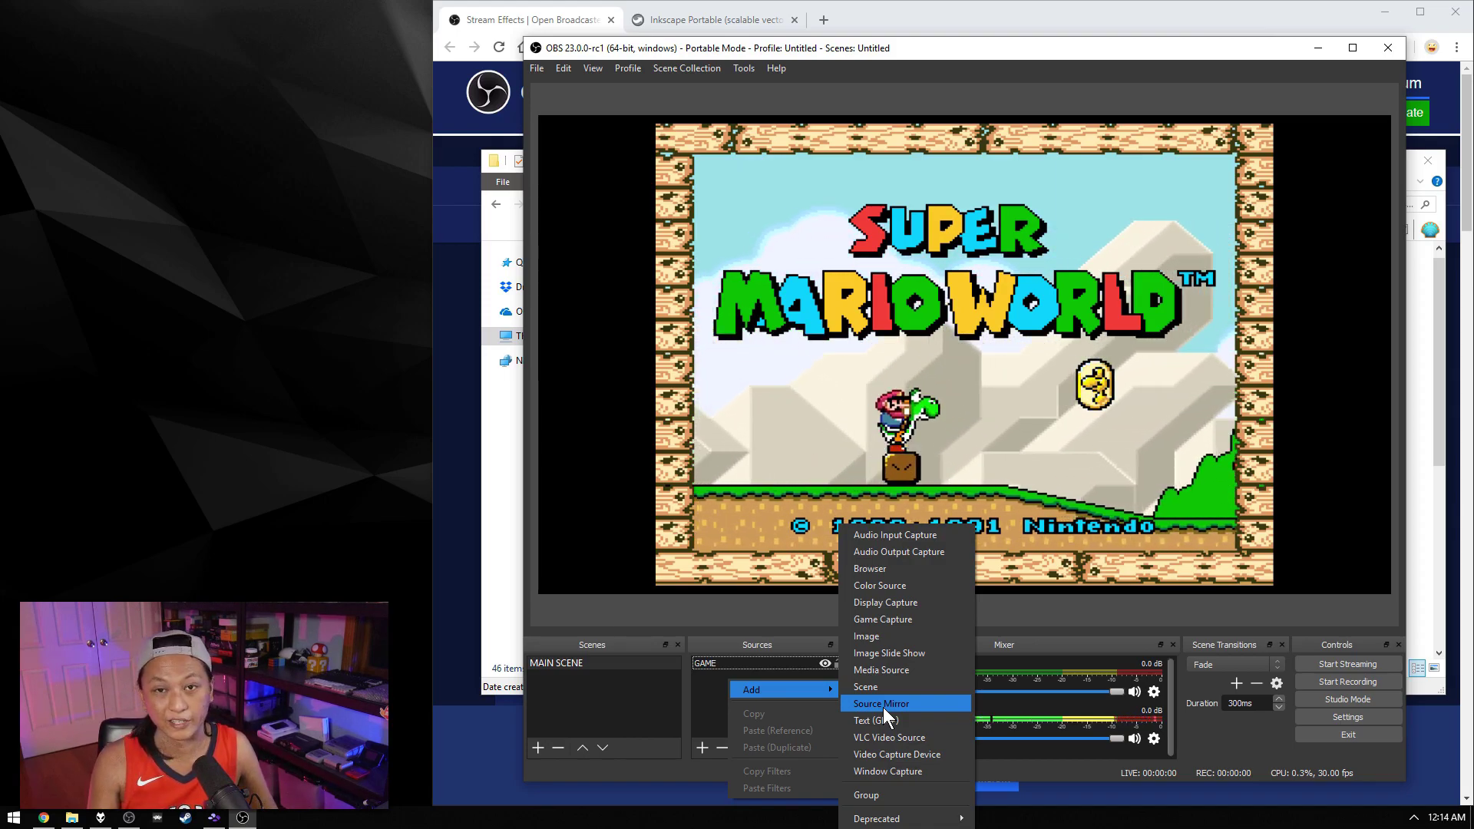
{"action": "left_click", "coordinate": [883, 704]}
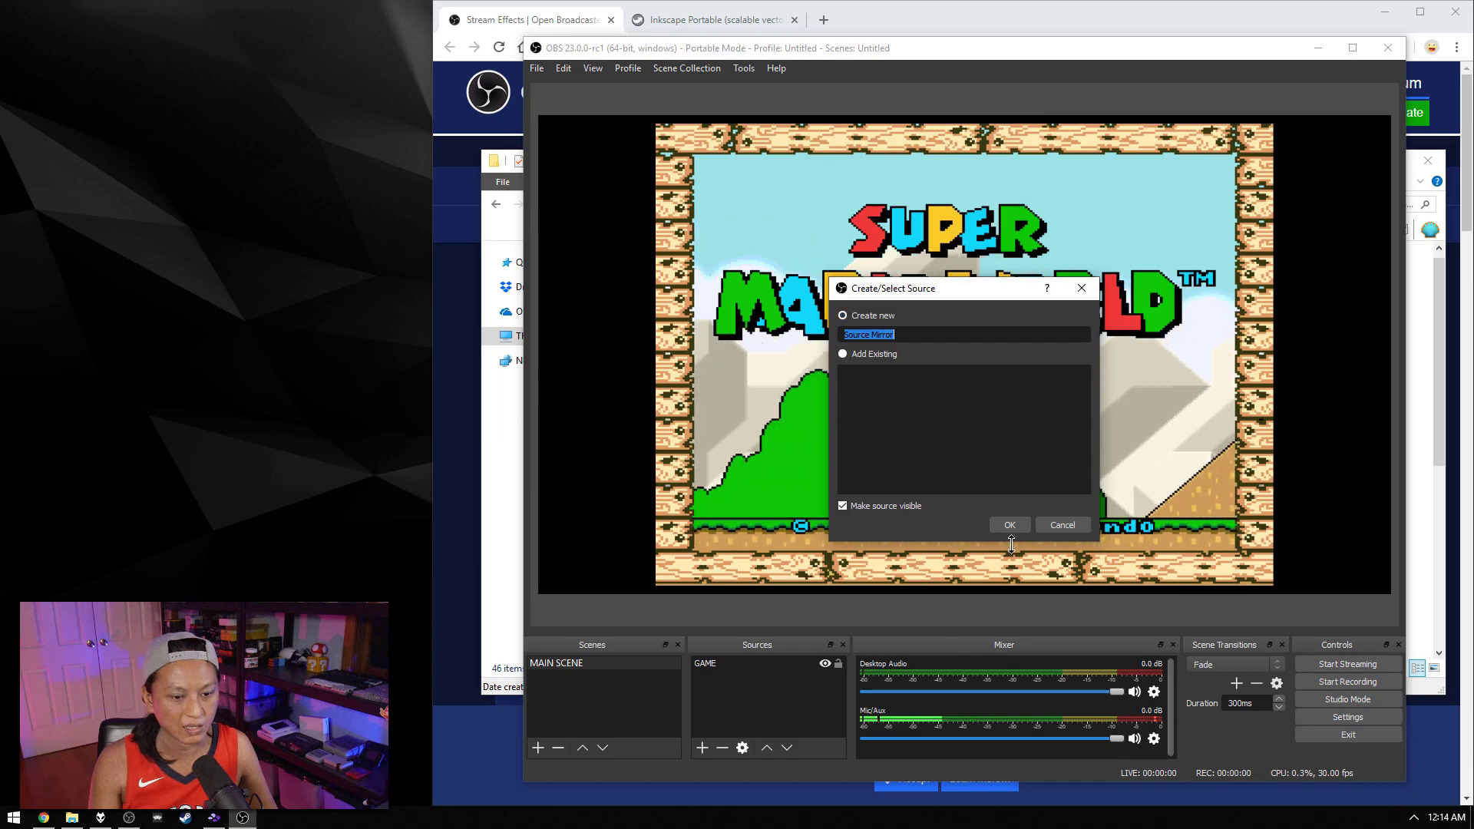
{"action": "key", "text": "Return"}
{"action": "left_click", "coordinate": [783, 511]}
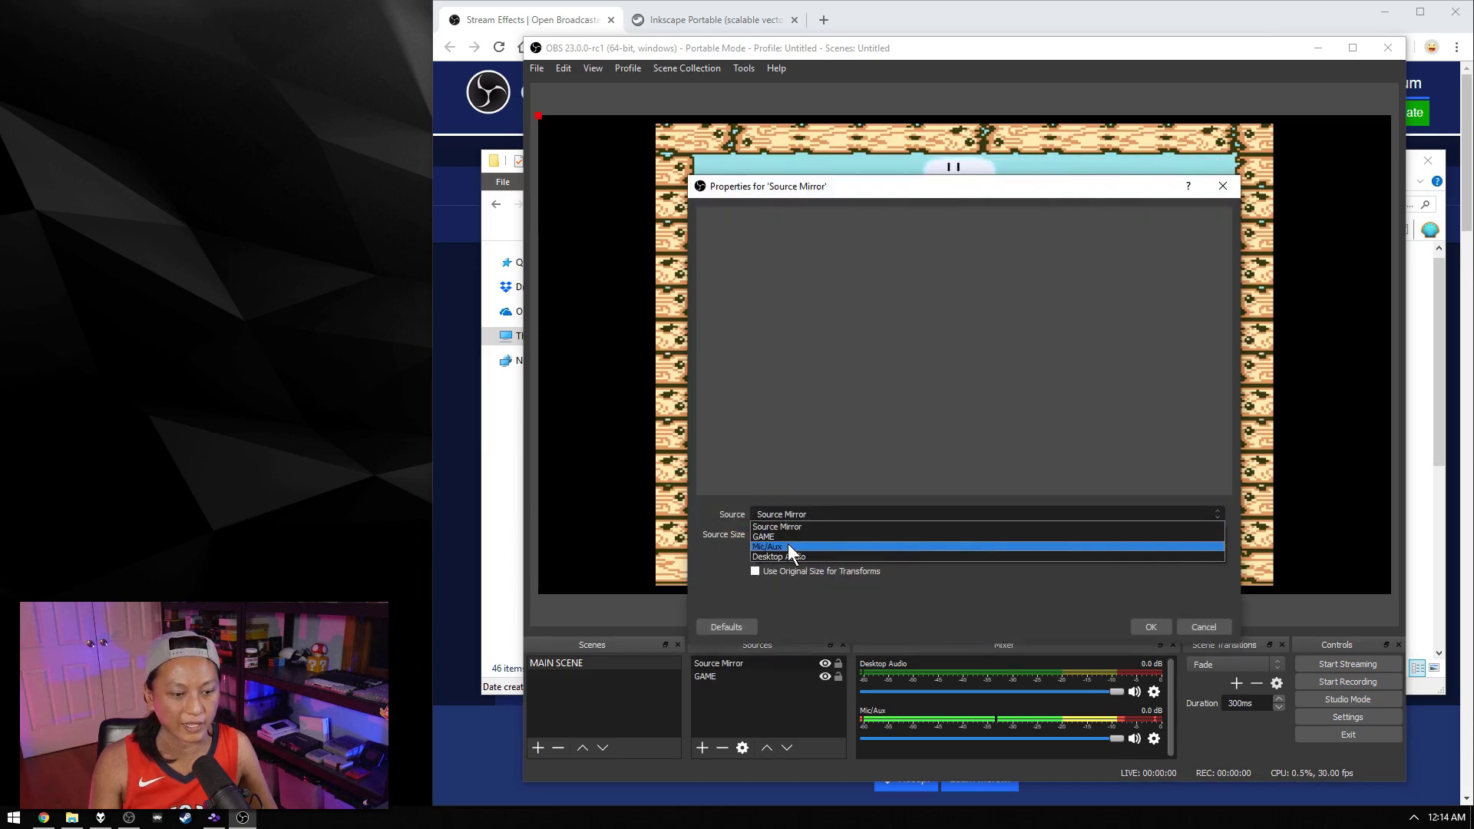
{"action": "left_click", "coordinate": [767, 536]}
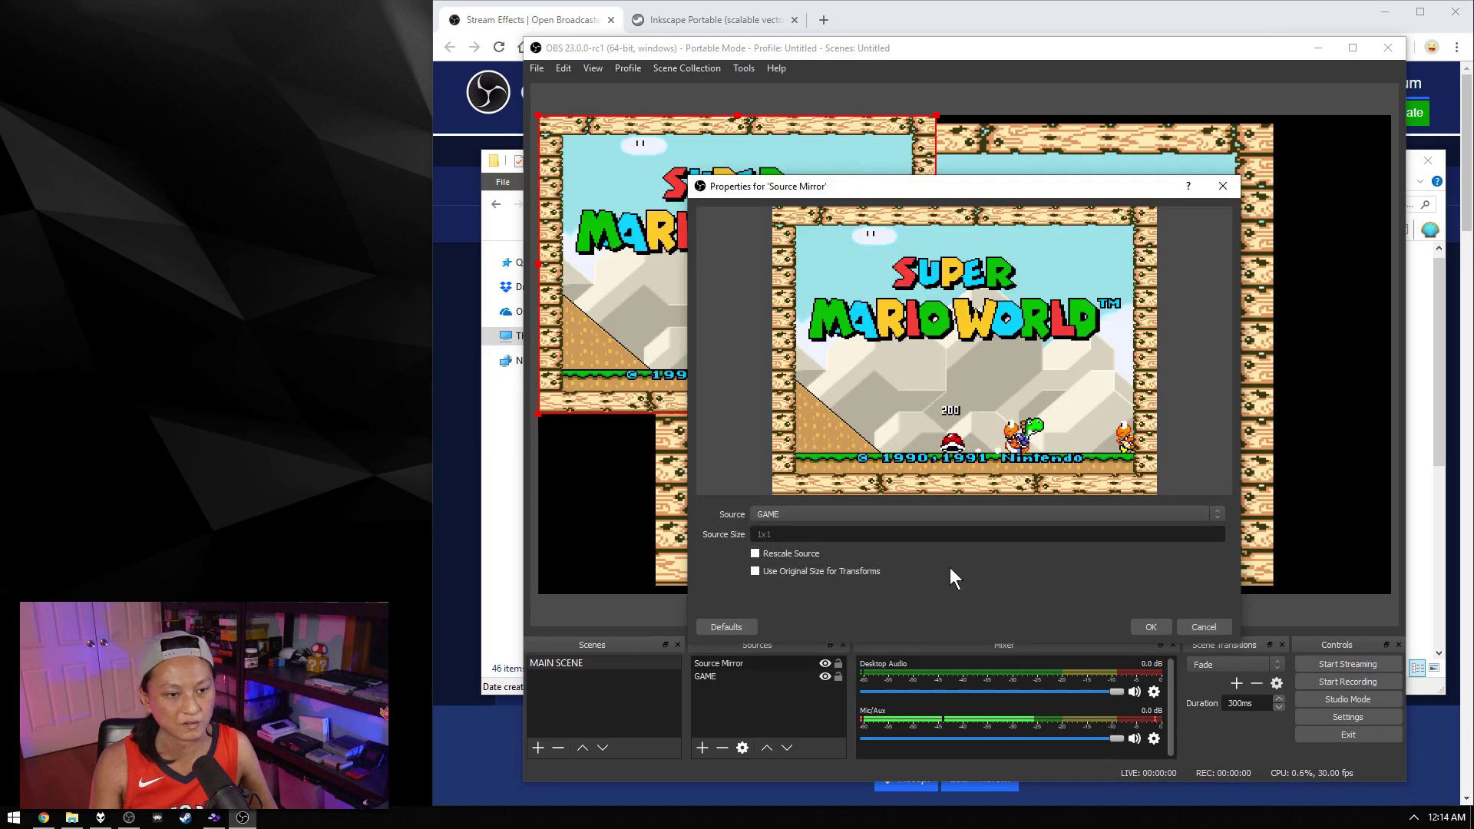
{"action": "key", "text": "Return"}
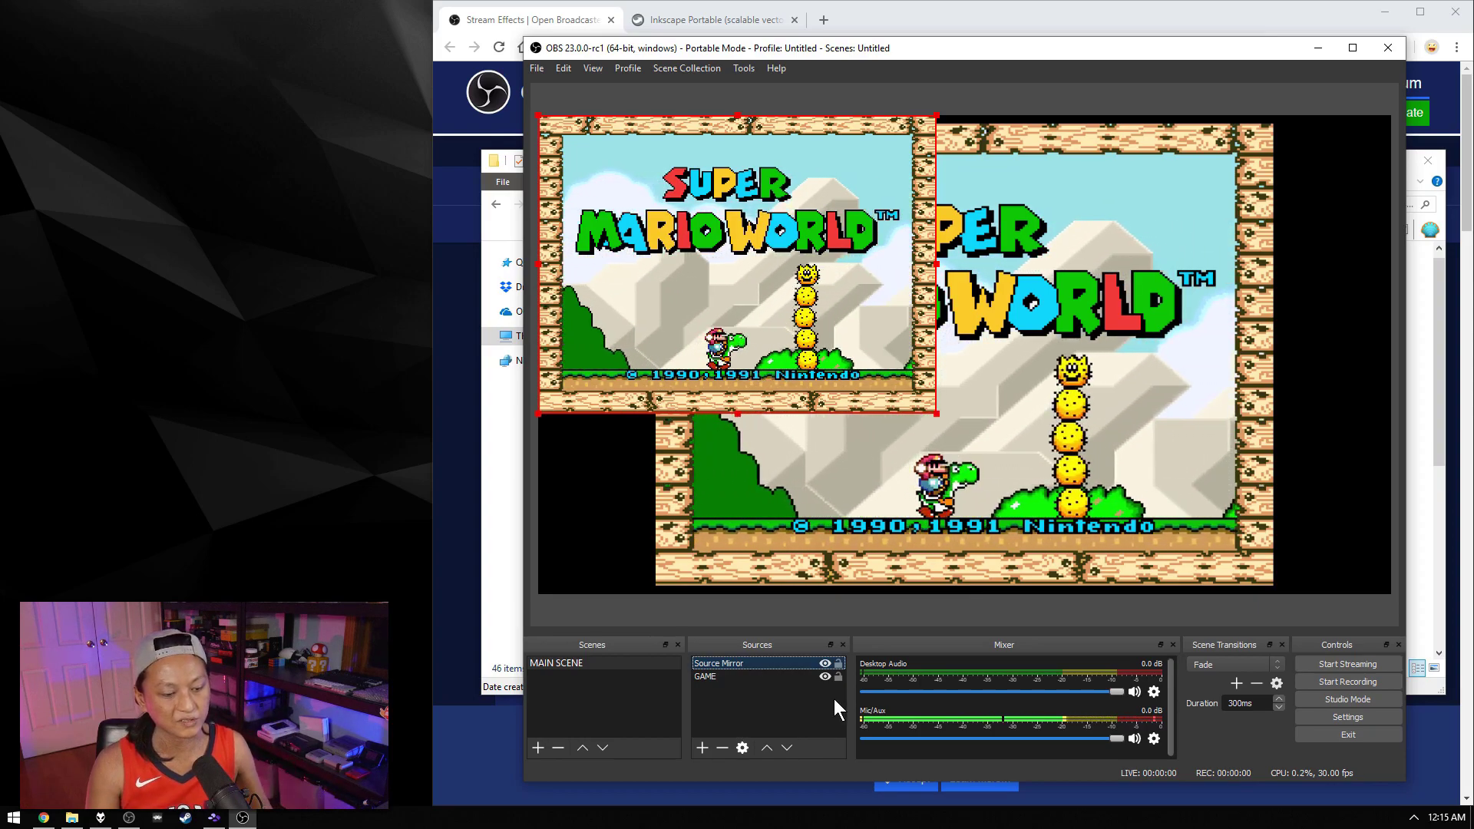
Rename the Source Mirror source to BLUR
{"action": "right_click", "coordinate": [744, 663]}
{"action": "left_click", "coordinate": [794, 455]}
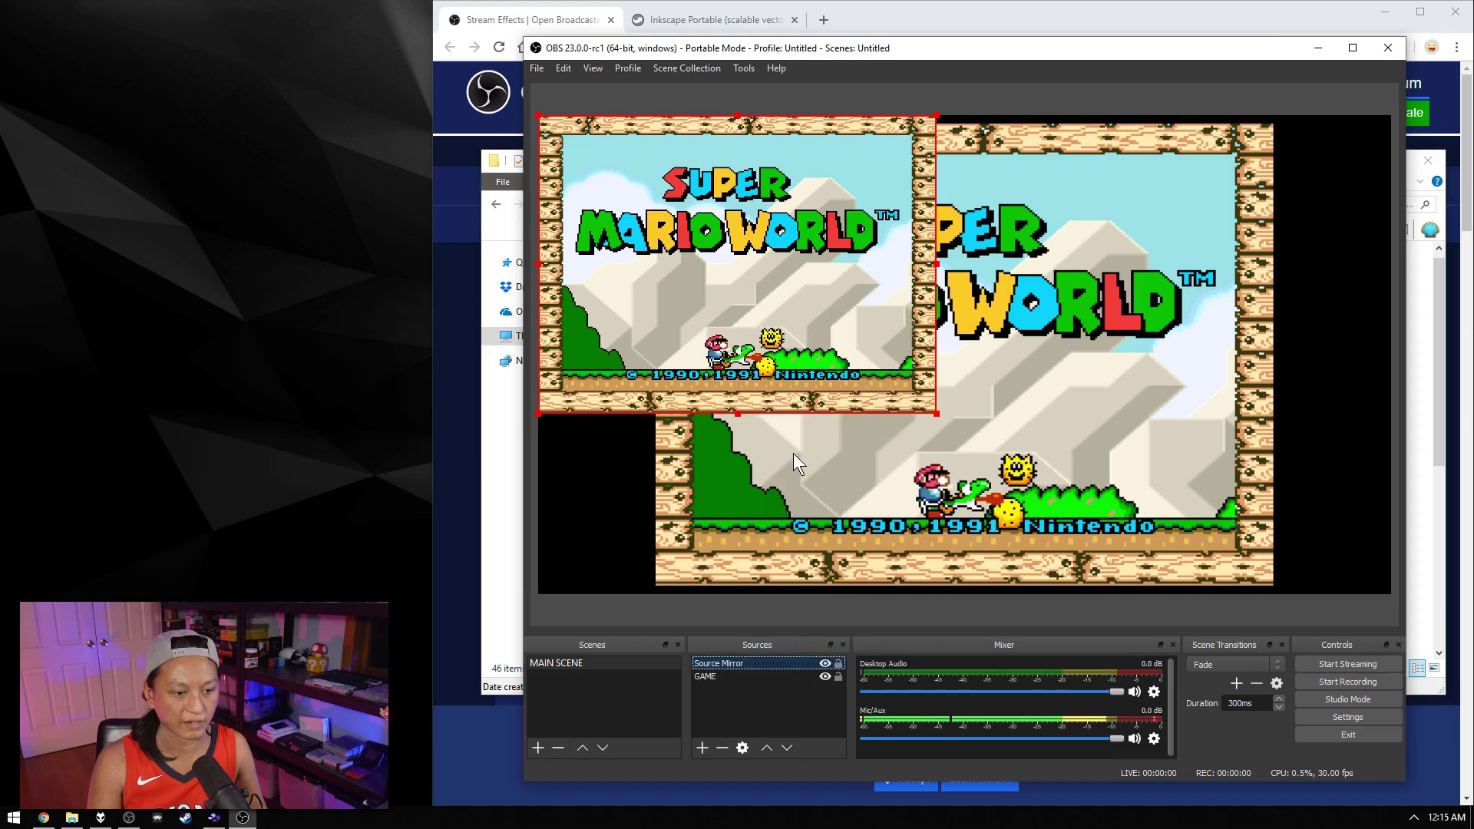
{"action": "type", "text": "BLUR"}
{"action": "key", "text": "Return"}
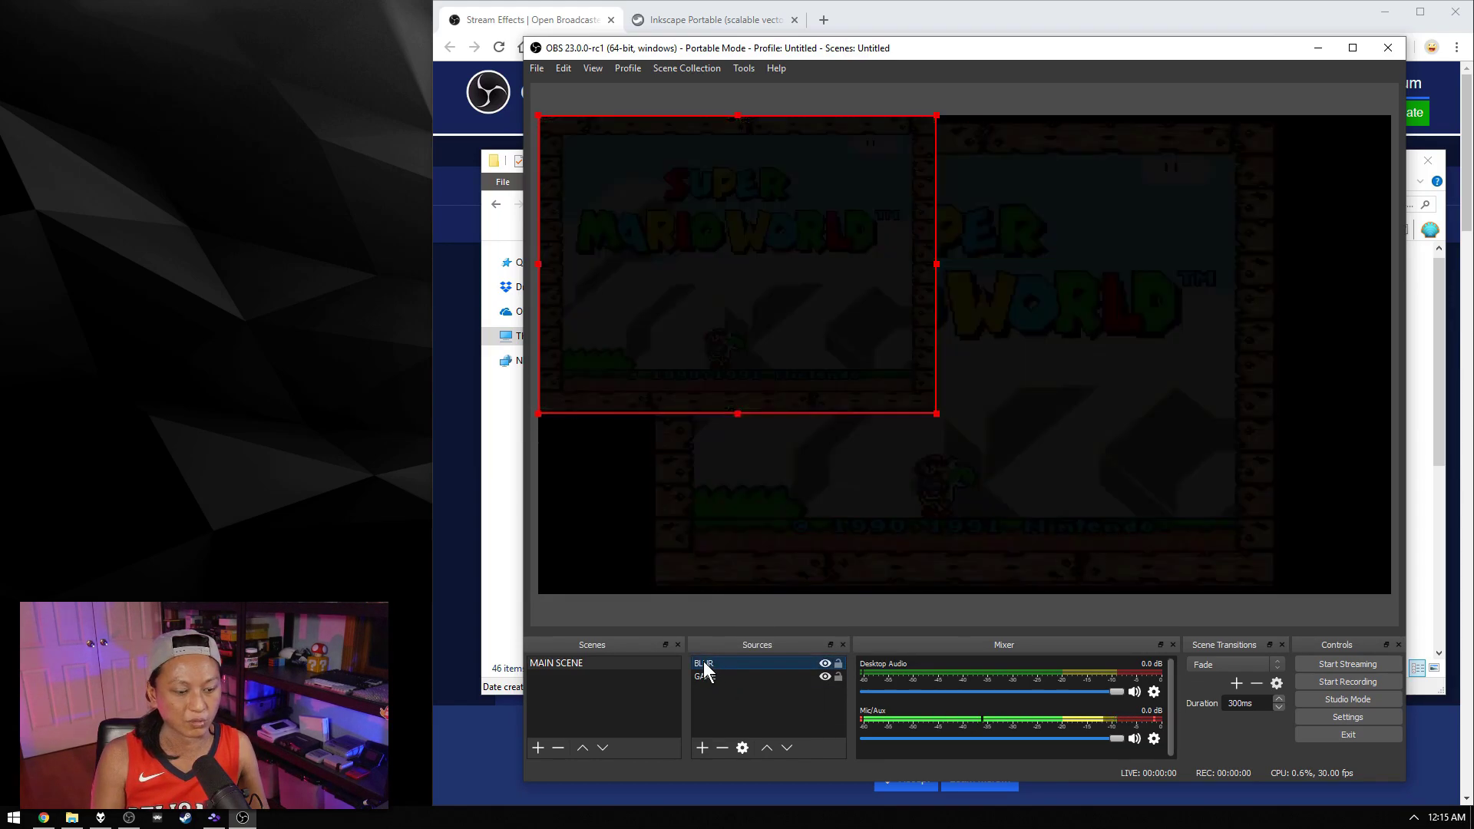
Move BLUR beneath GAME and stretch it to cover the full 1920×1080 canvas
{"action": "left_click_drag", "start_coordinate": [703, 661], "coordinate": [707, 688]}
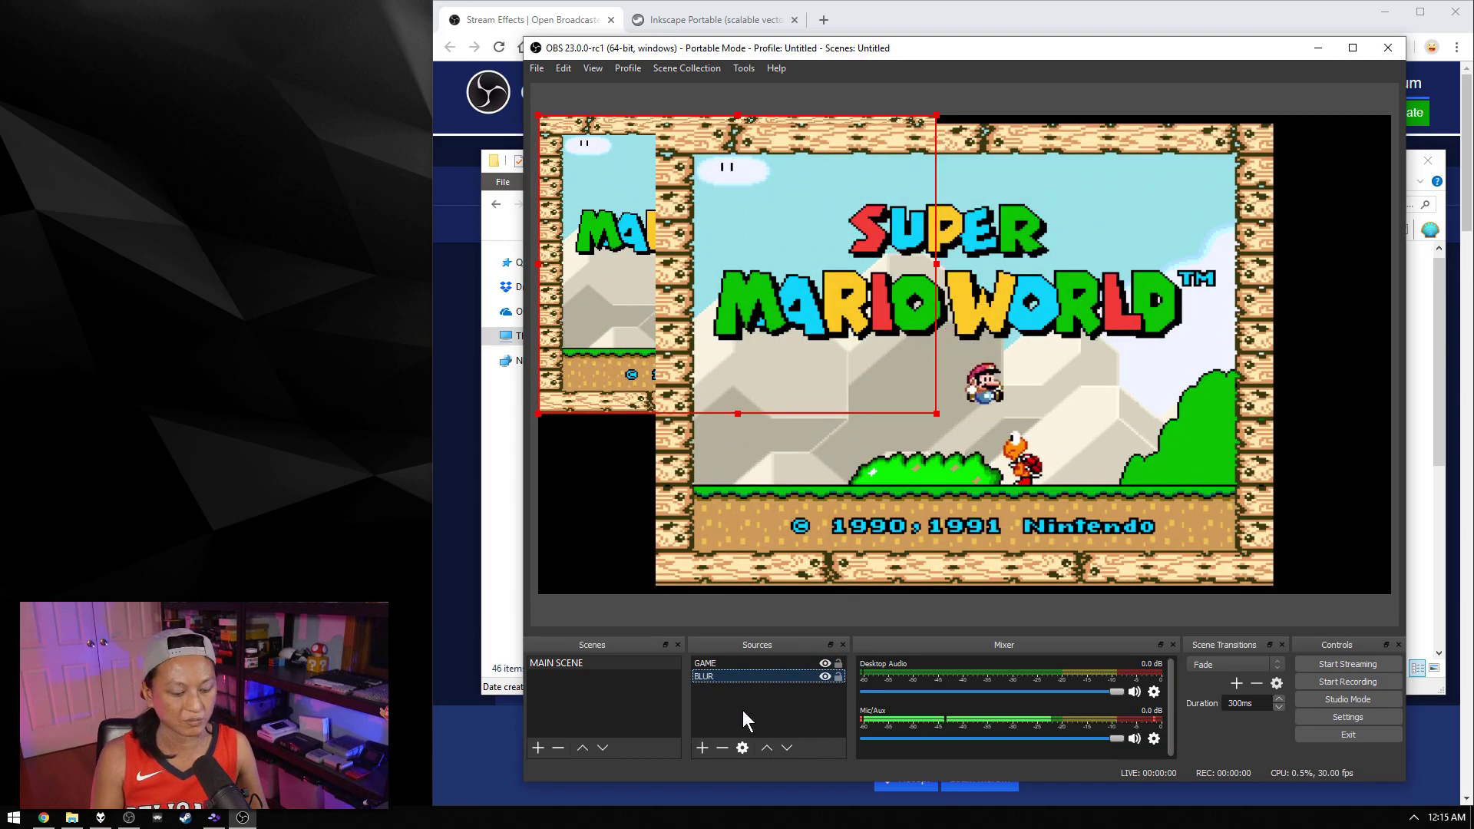
{"action": "key", "text": "ctrl+f"}
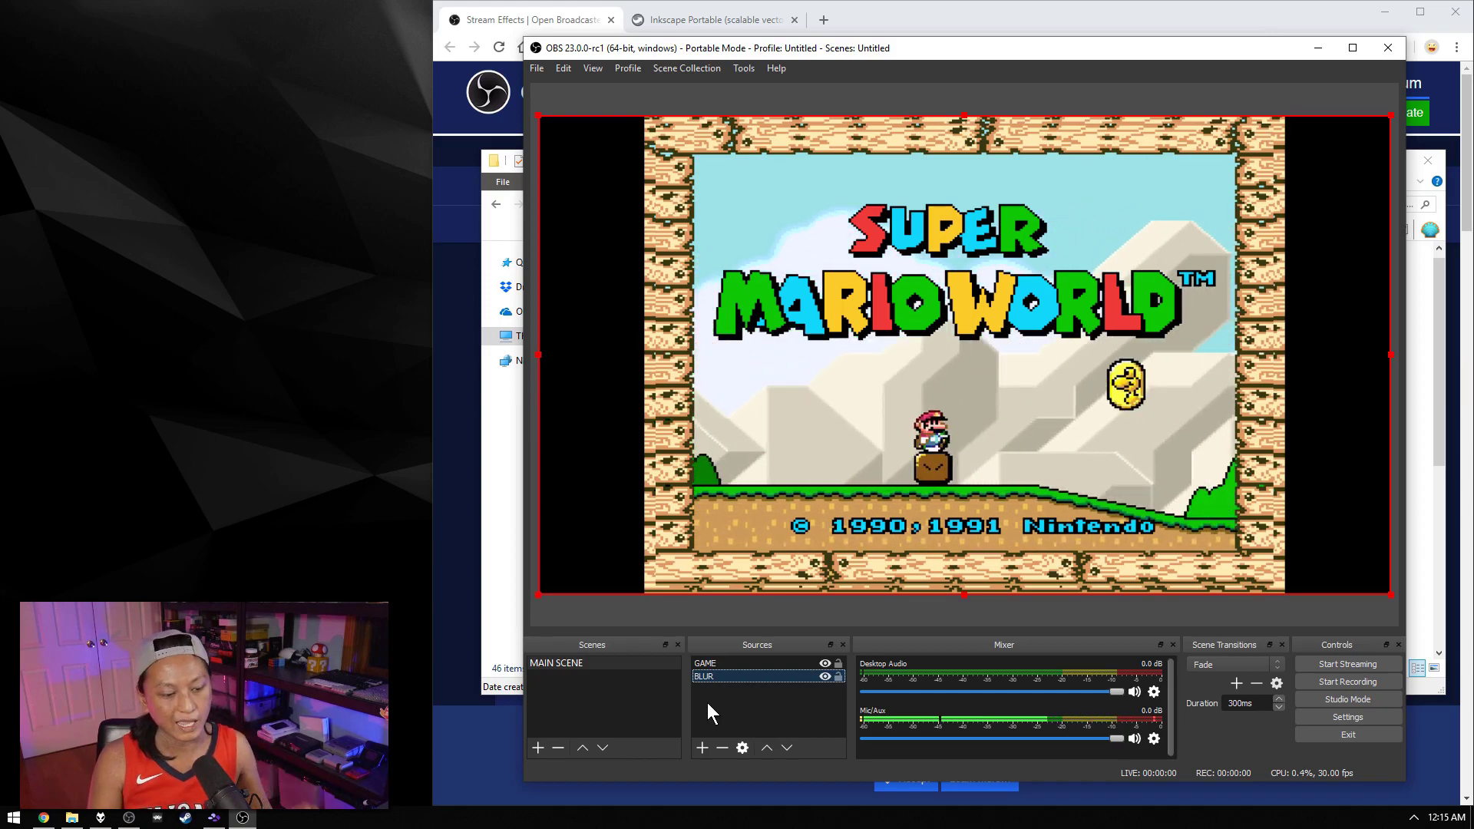
{"action": "right_click", "coordinate": [735, 674]}
{"action": "mouse_move", "coordinate": [833, 522]}
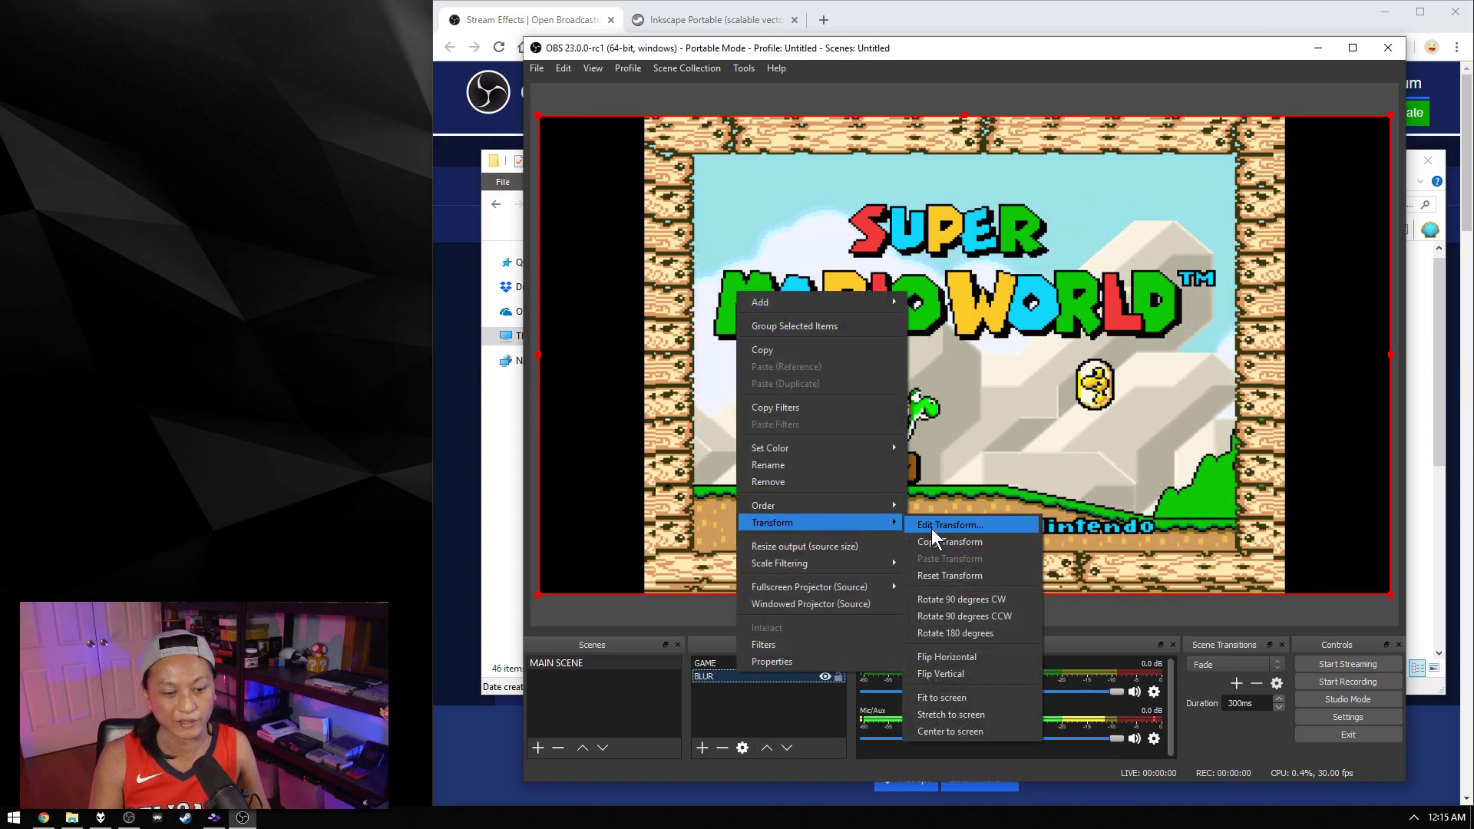
{"action": "left_click", "coordinate": [932, 528]}
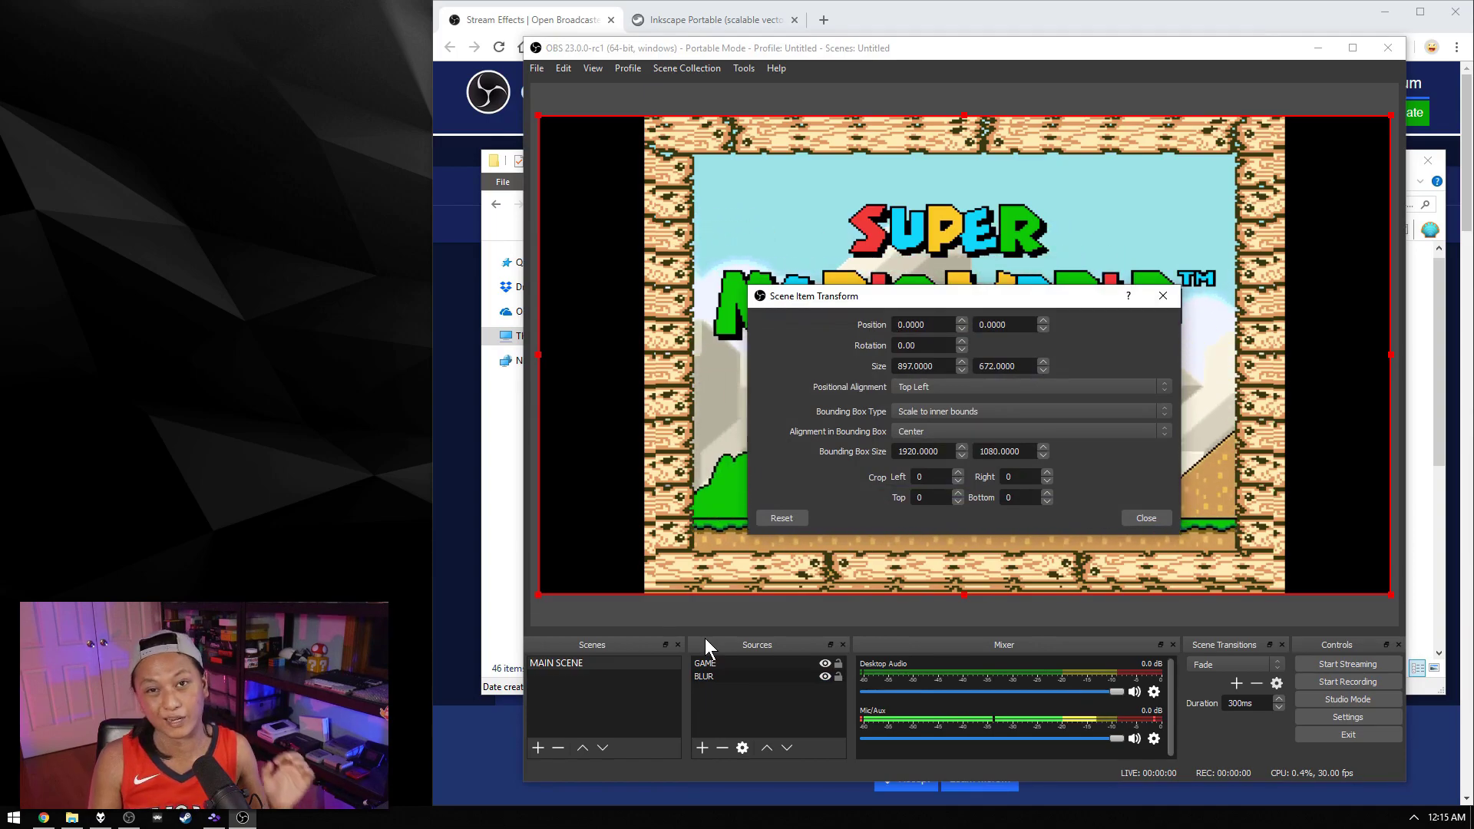
{"action": "left_click", "coordinate": [901, 411]}
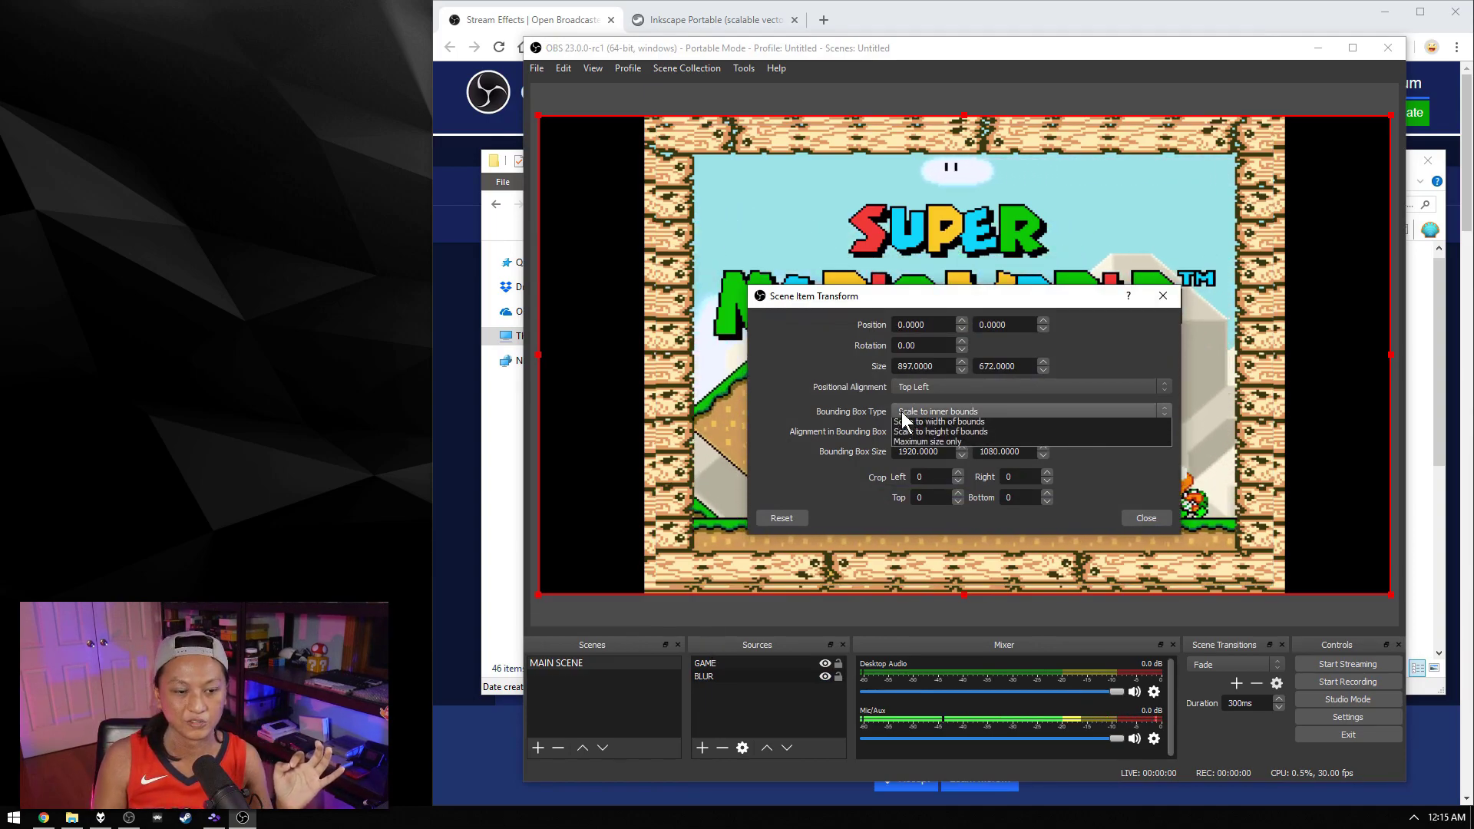
{"action": "left_click", "coordinate": [924, 449]}
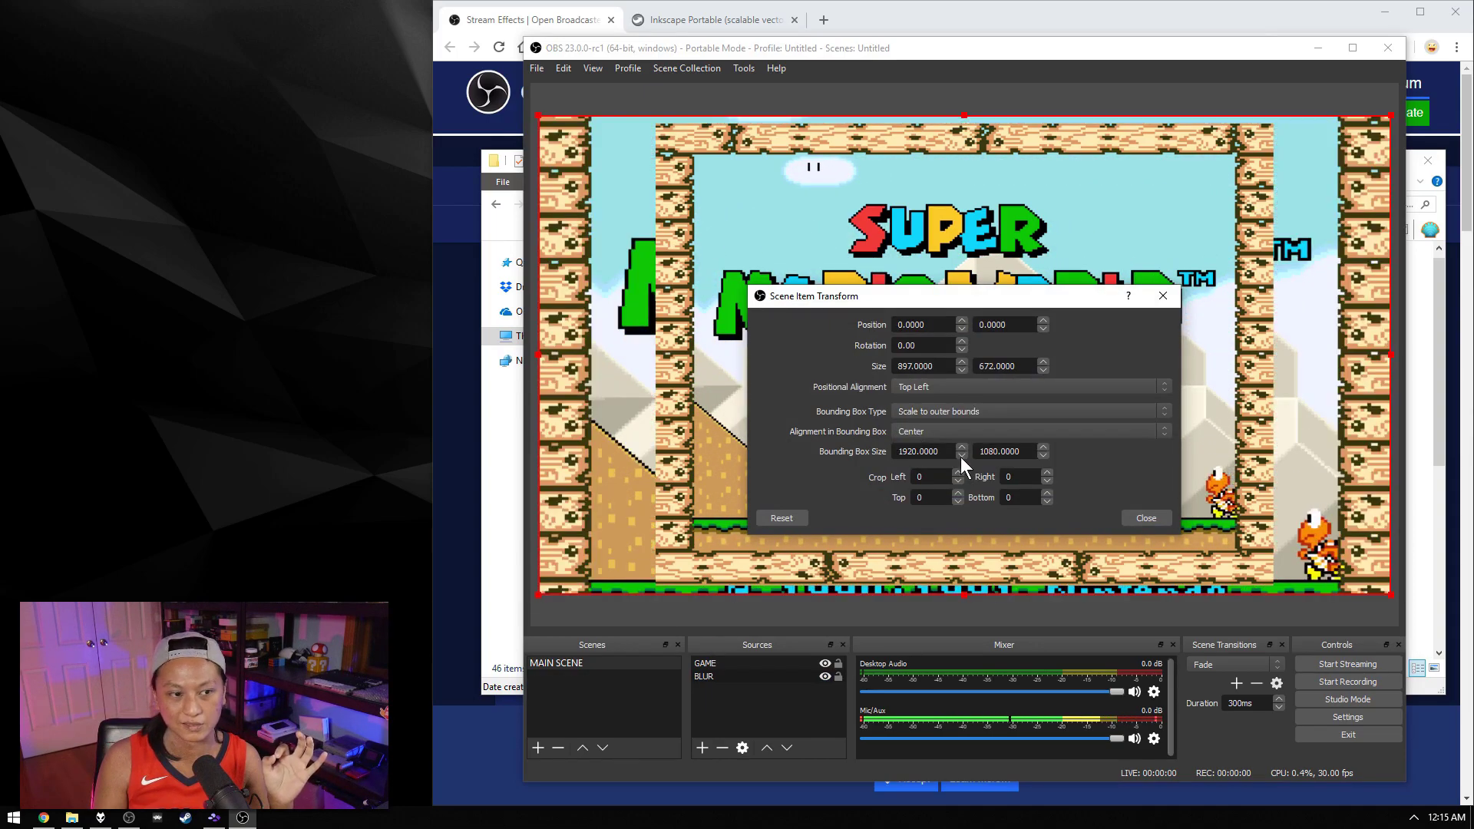
{"action": "left_click", "coordinate": [1142, 517]}
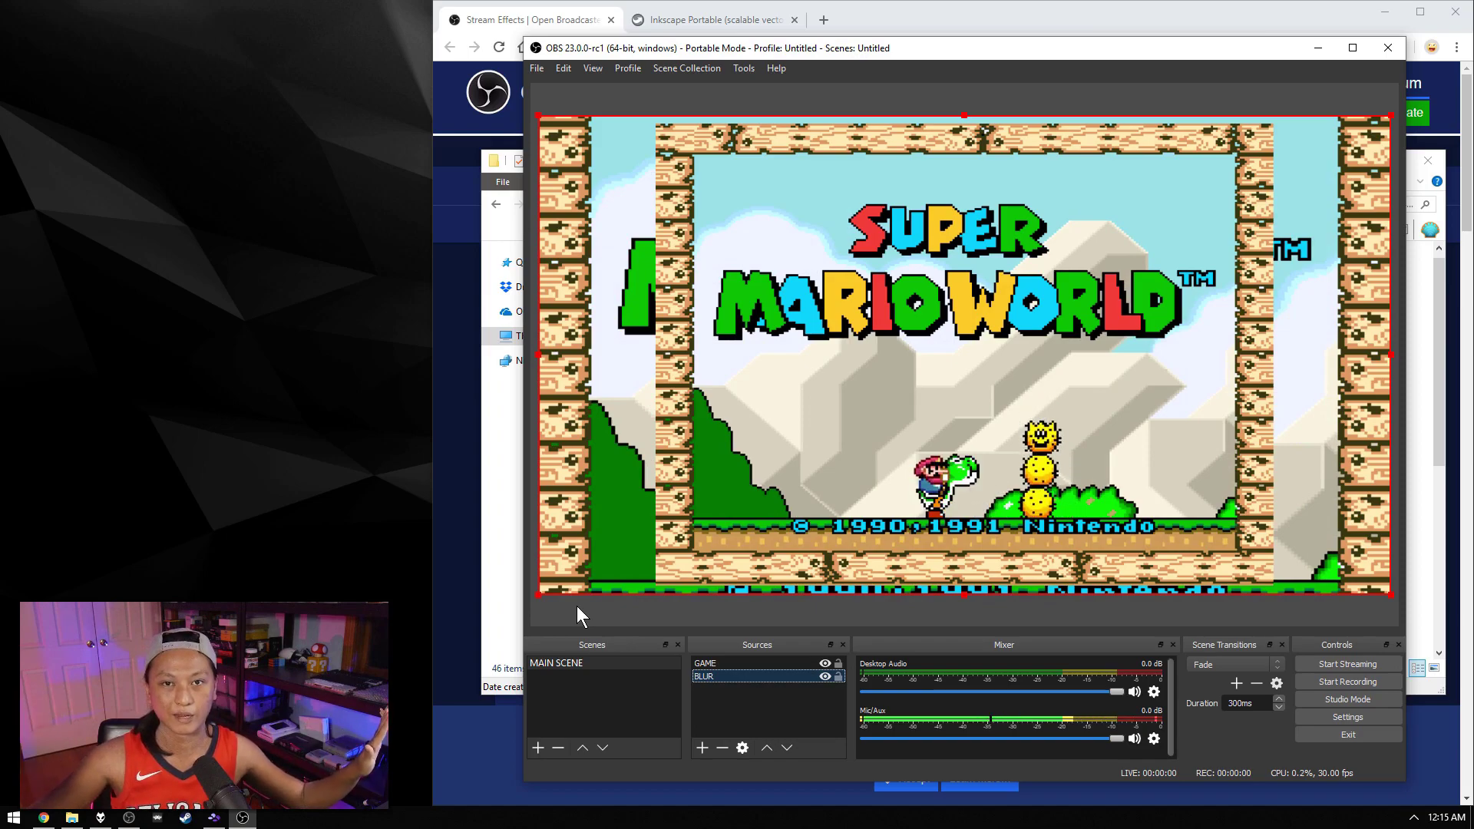
Add a Blur filter to BLUR with Gaussian type and size 25
{"action": "right_click", "coordinate": [720, 676]}
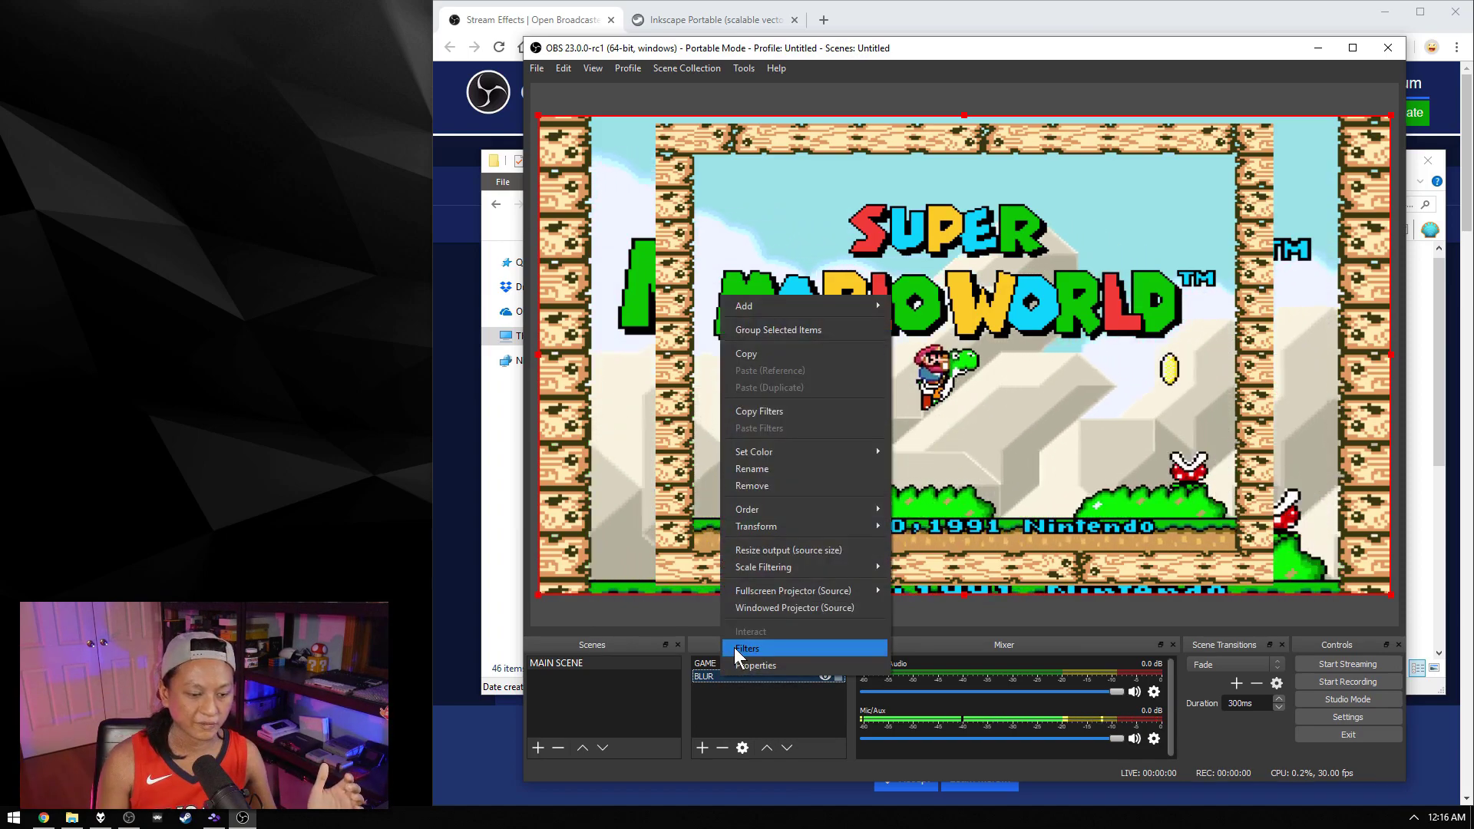
{"action": "left_click", "coordinate": [734, 648]}
{"action": "left_click", "coordinate": [647, 682]}
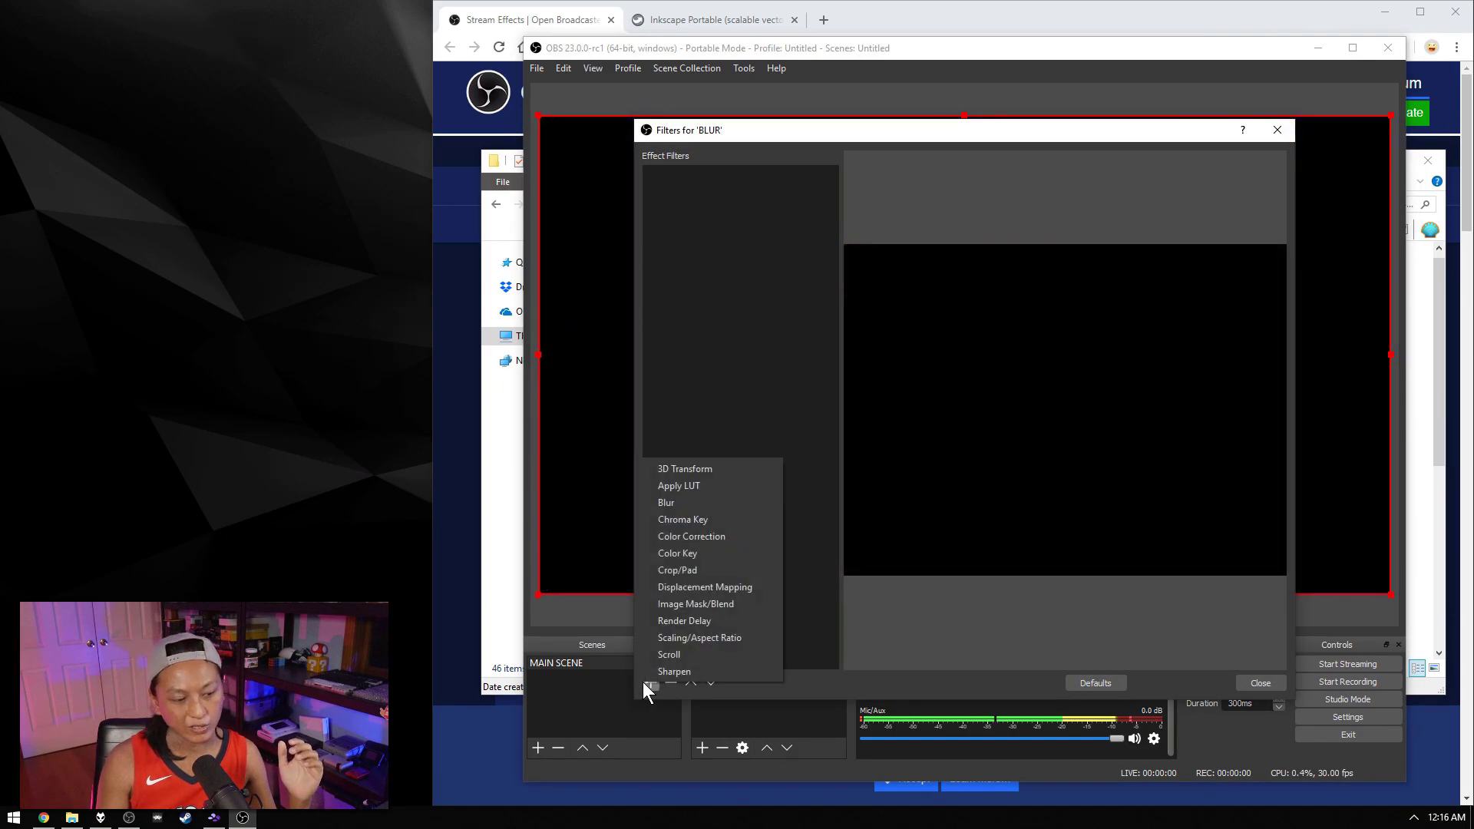
{"action": "left_click", "coordinate": [665, 502]}
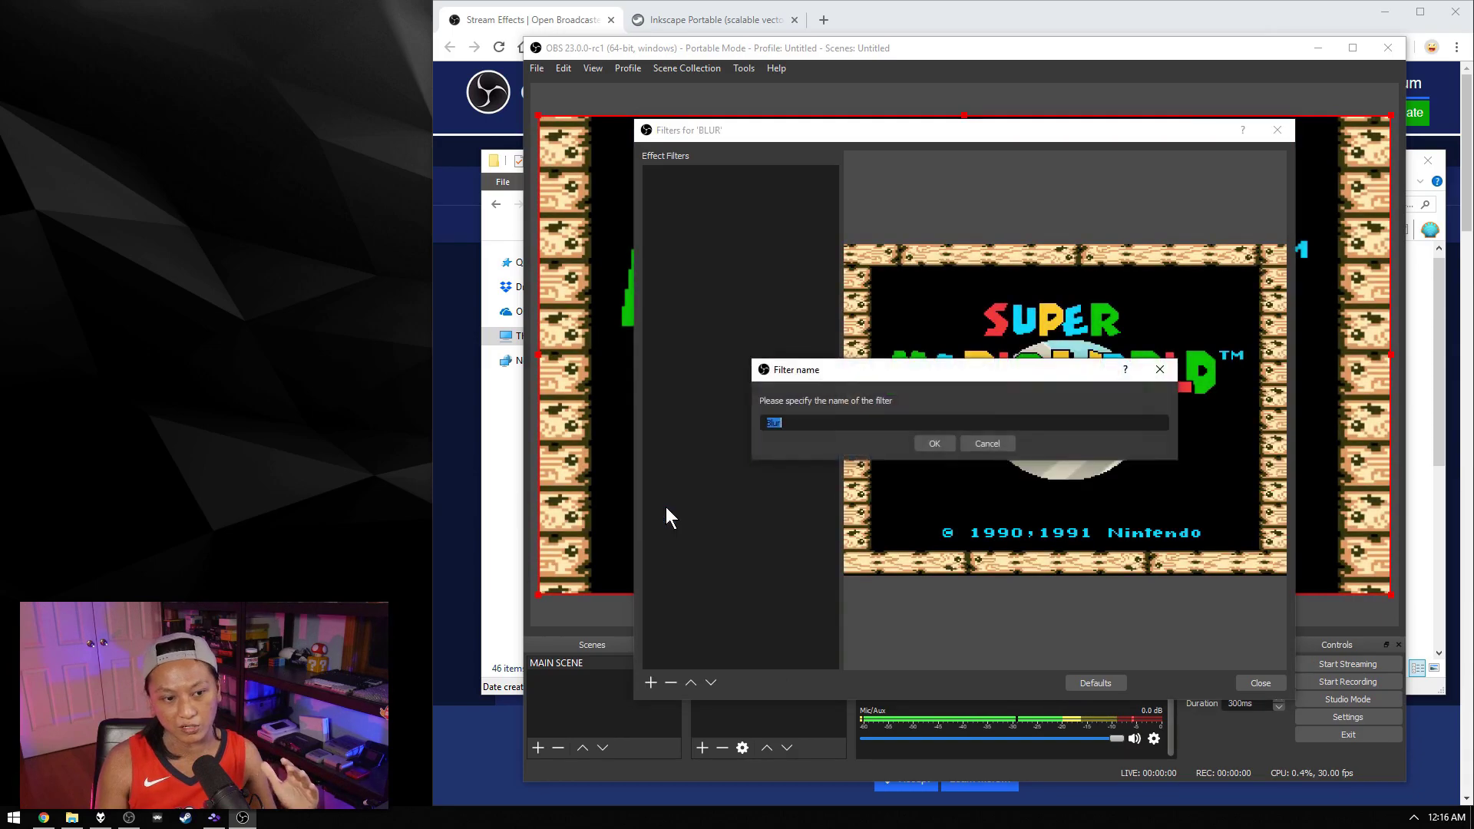
{"action": "key", "text": "Return"}
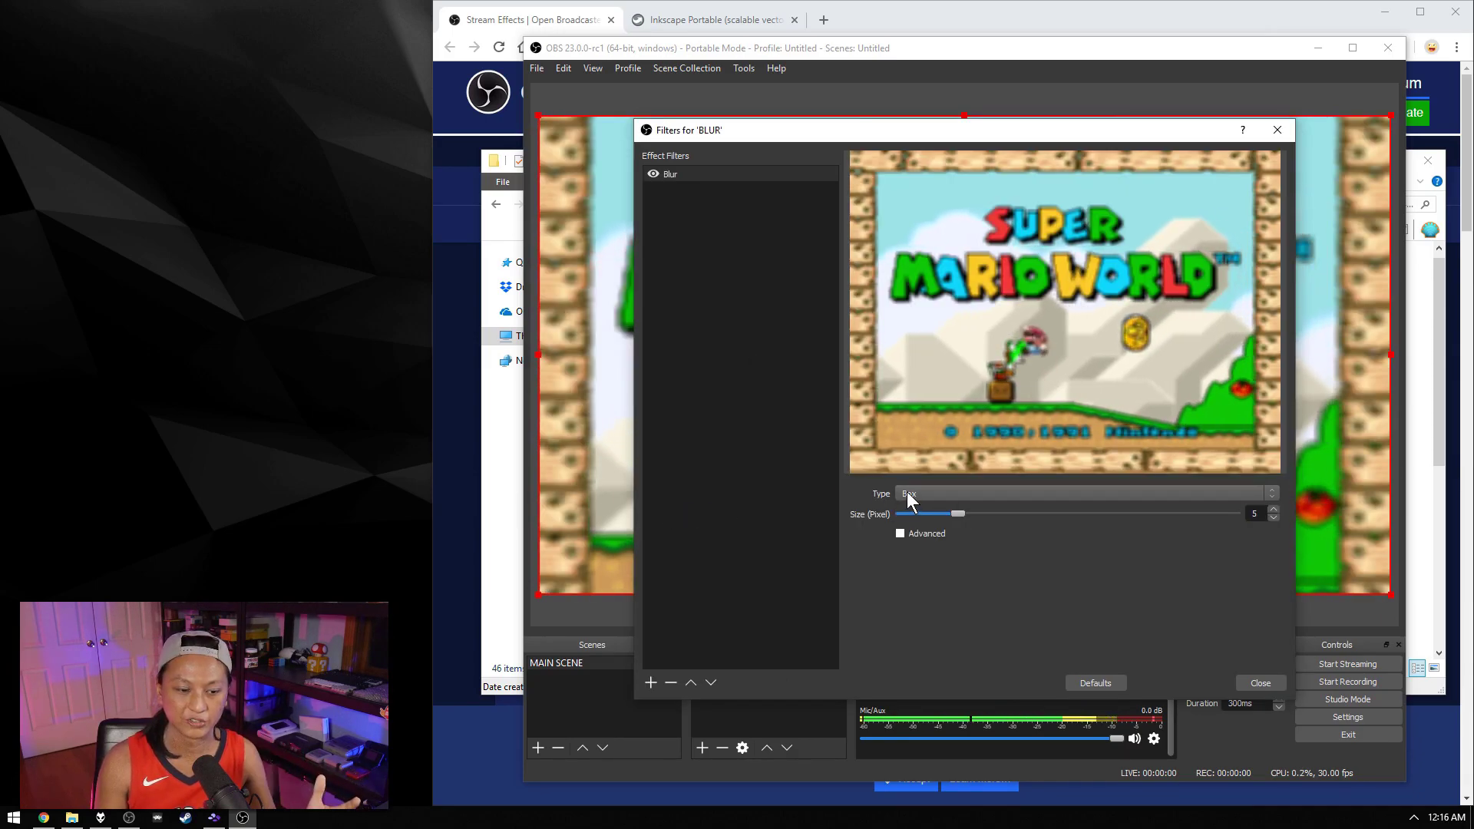
{"action": "left_click", "coordinate": [906, 492]}
{"action": "left_click", "coordinate": [914, 518]}
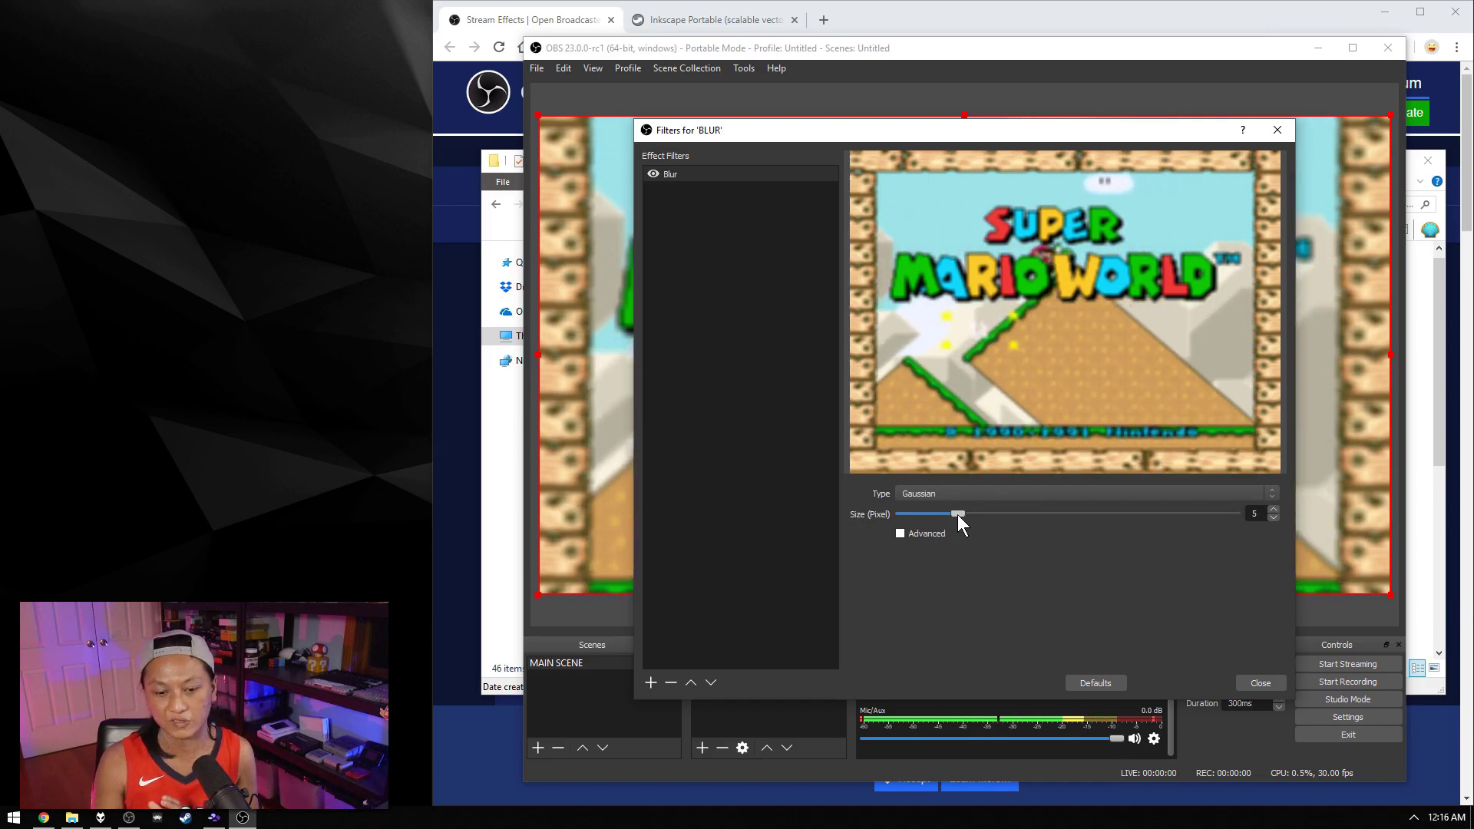
{"action": "left_click_drag", "start_coordinate": [956, 514], "coordinate": [1237, 528]}
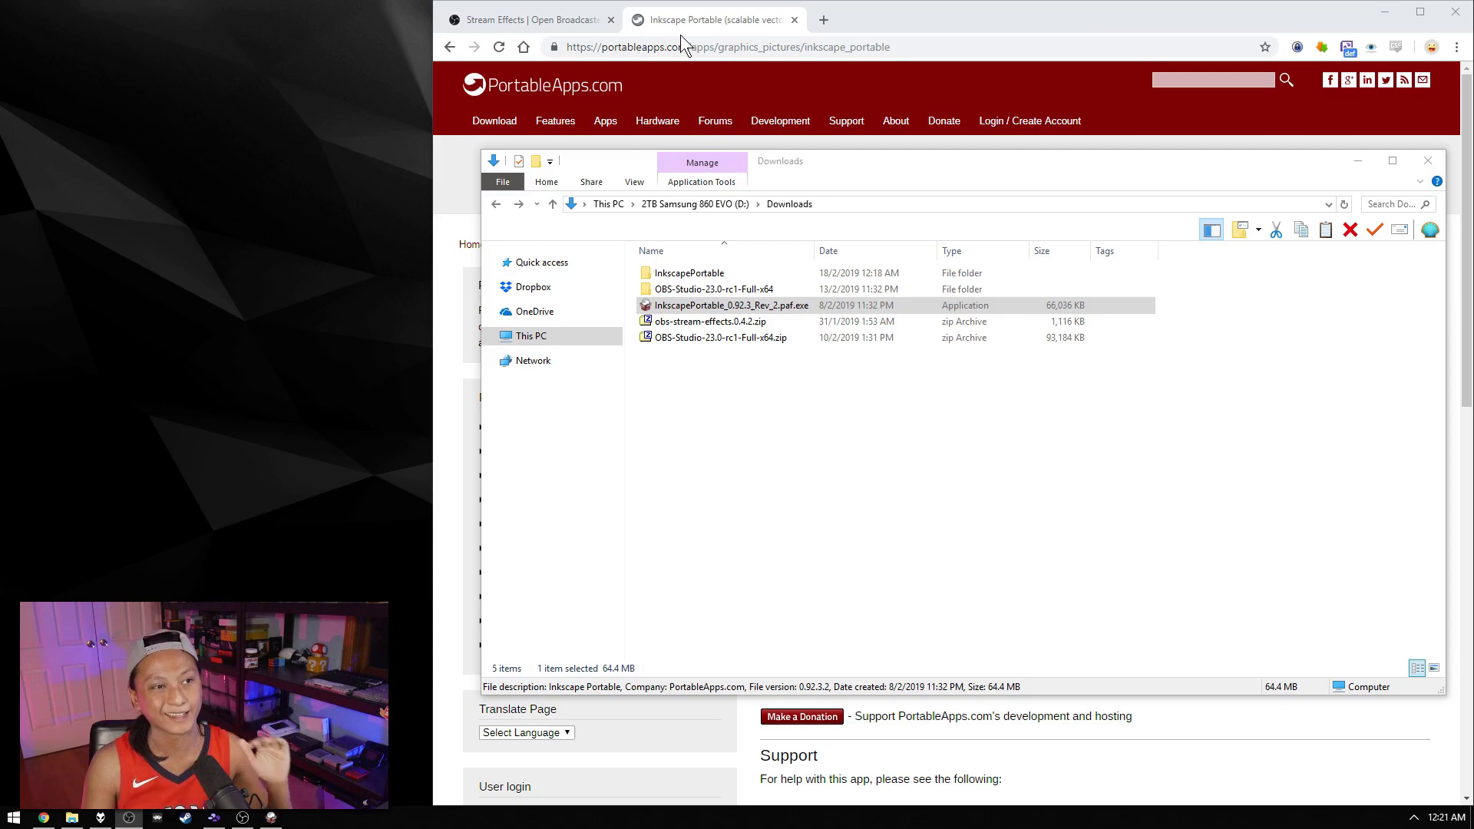
Launch InkscapePortable from the Downloads folder to get a blank document
{"action": "left_click", "coordinate": [701, 23]}
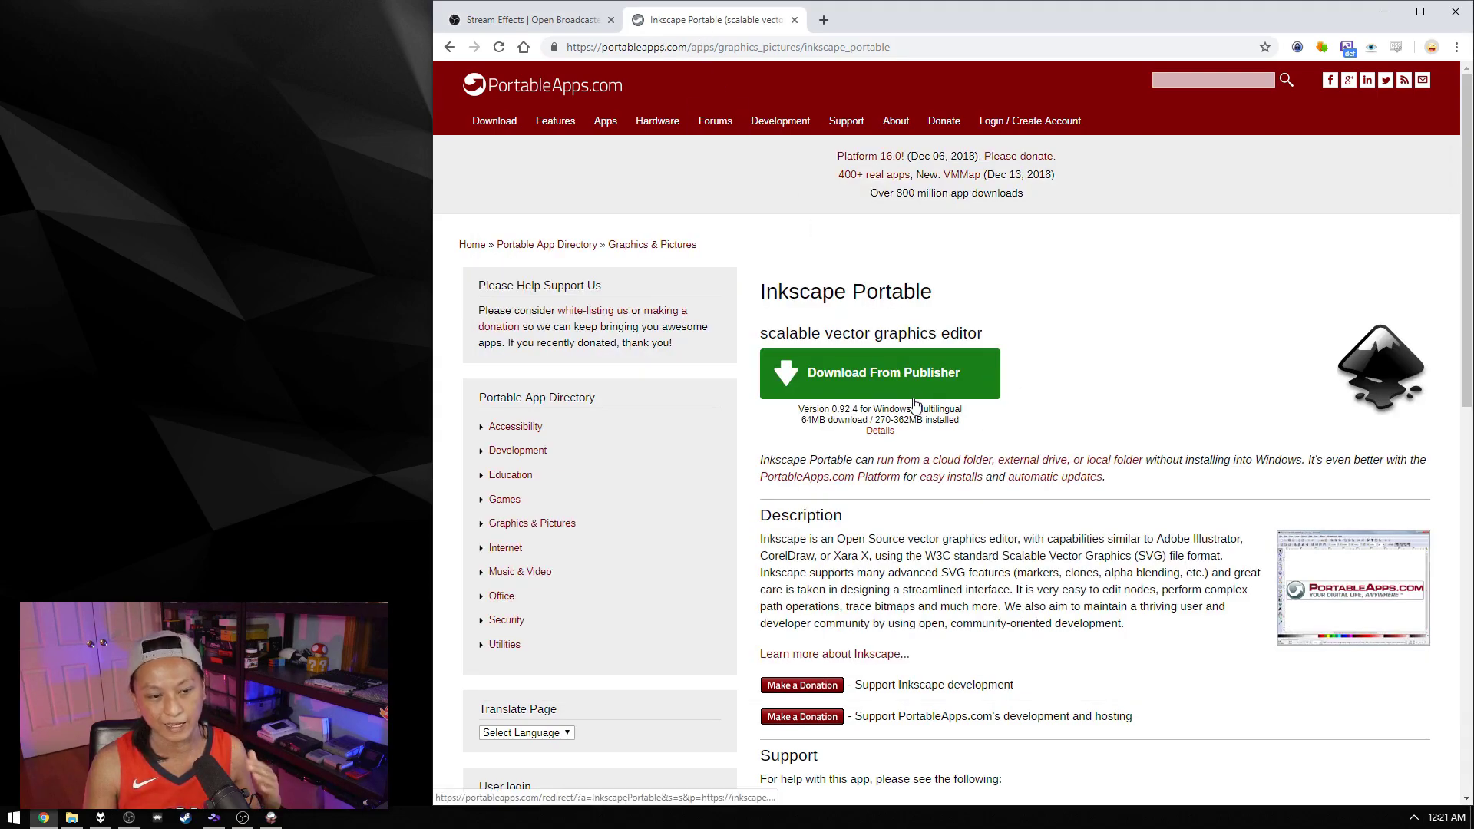
{"action": "key", "text": "alt+Tab"}
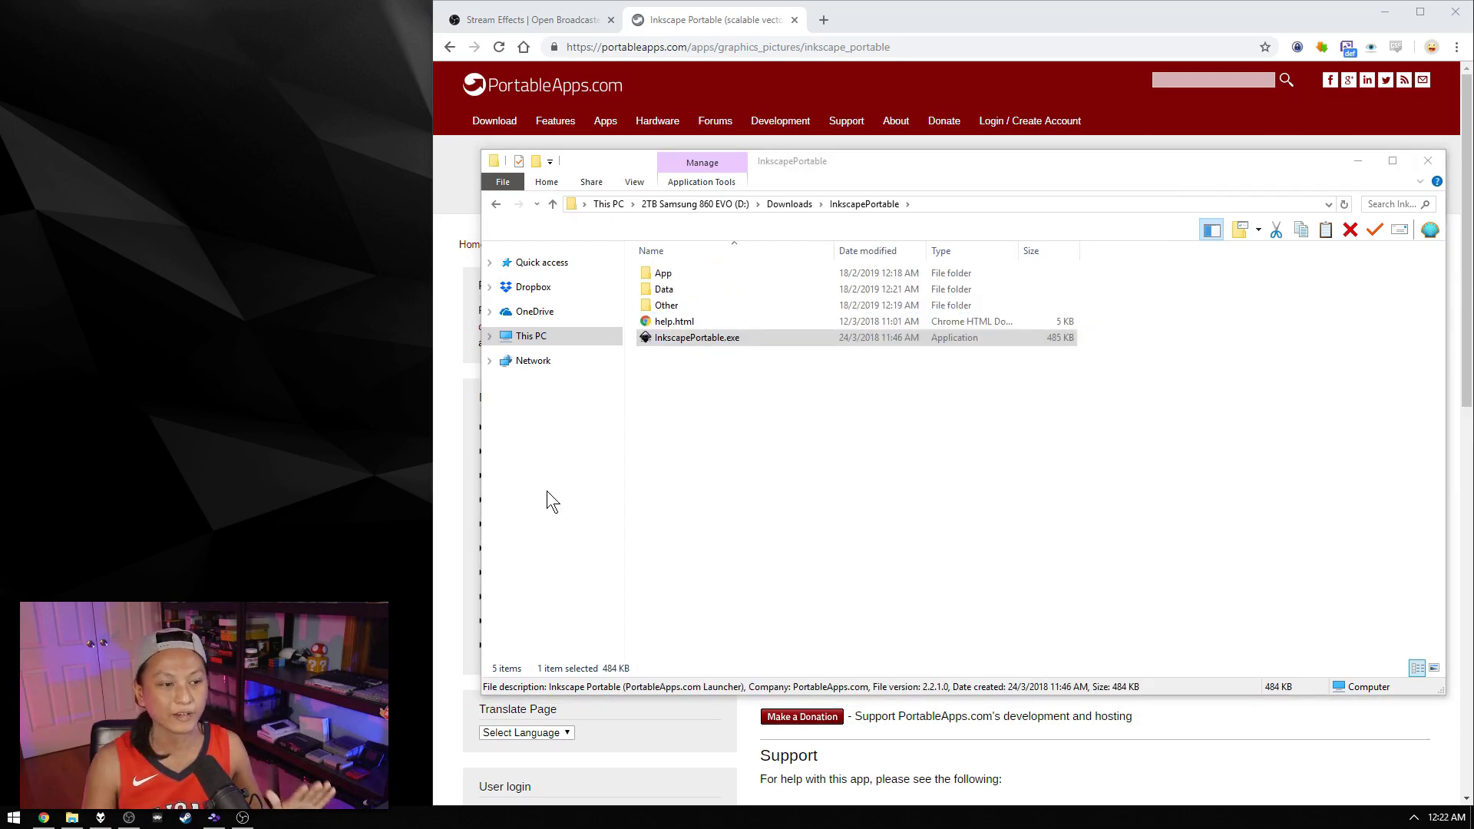
{"action": "left_click", "coordinate": [707, 339]}
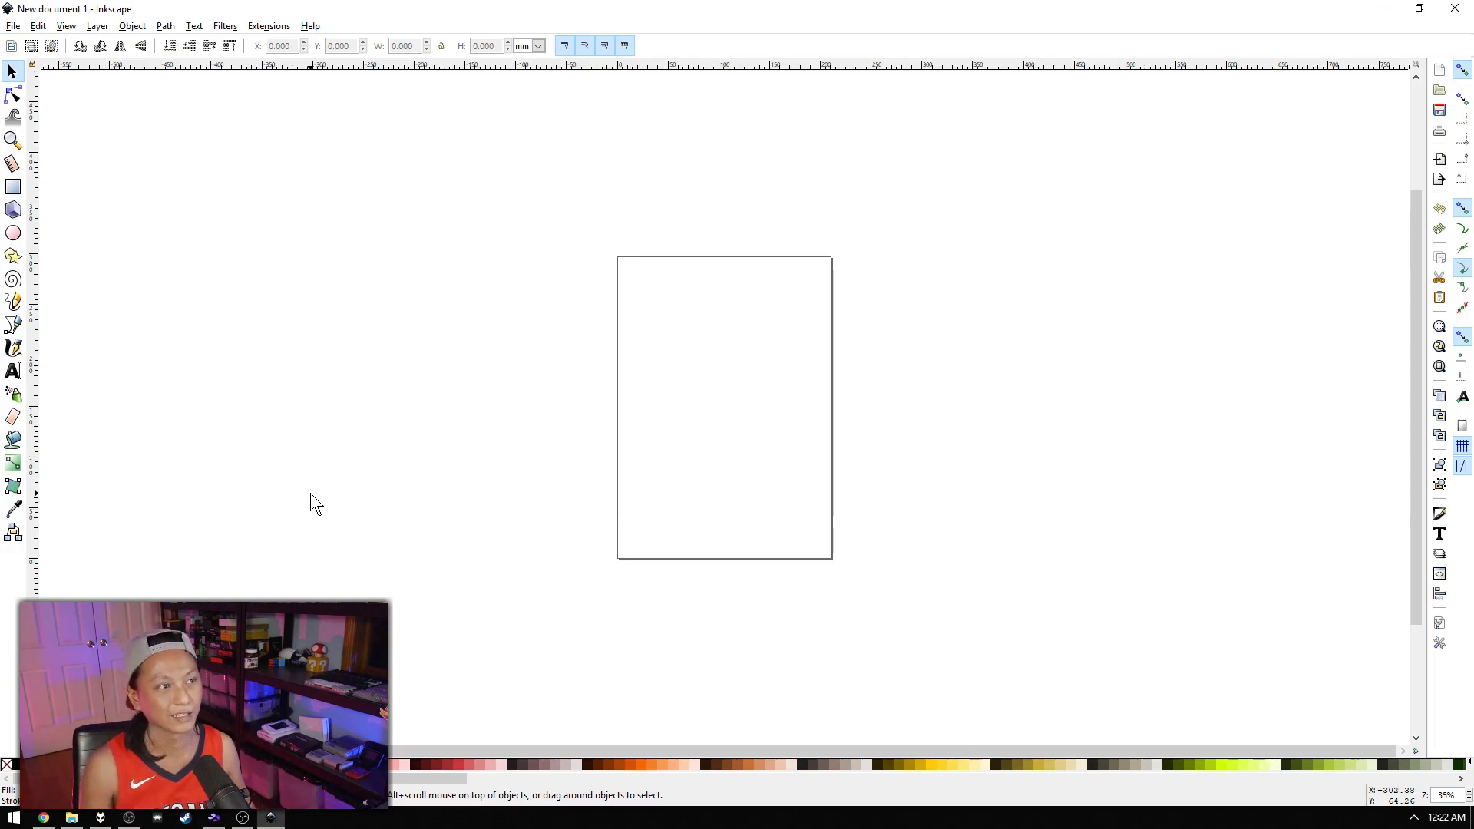
In Document Properties, set the page size to 1920 × 1080 px
{"action": "left_click", "coordinate": [98, 26]}
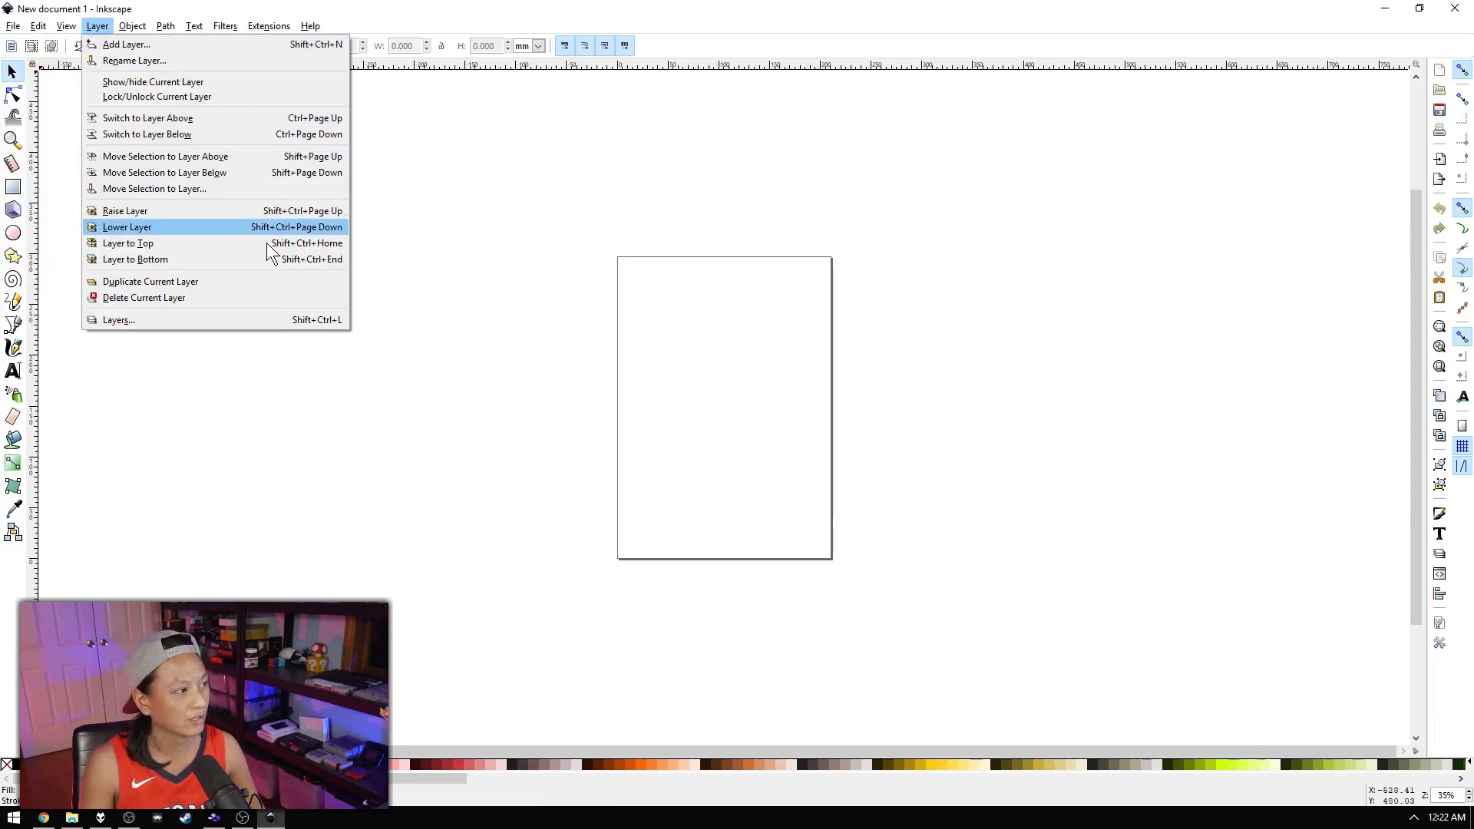
{"action": "mouse_move", "coordinate": [13, 26]}
{"action": "left_click", "coordinate": [77, 276]}
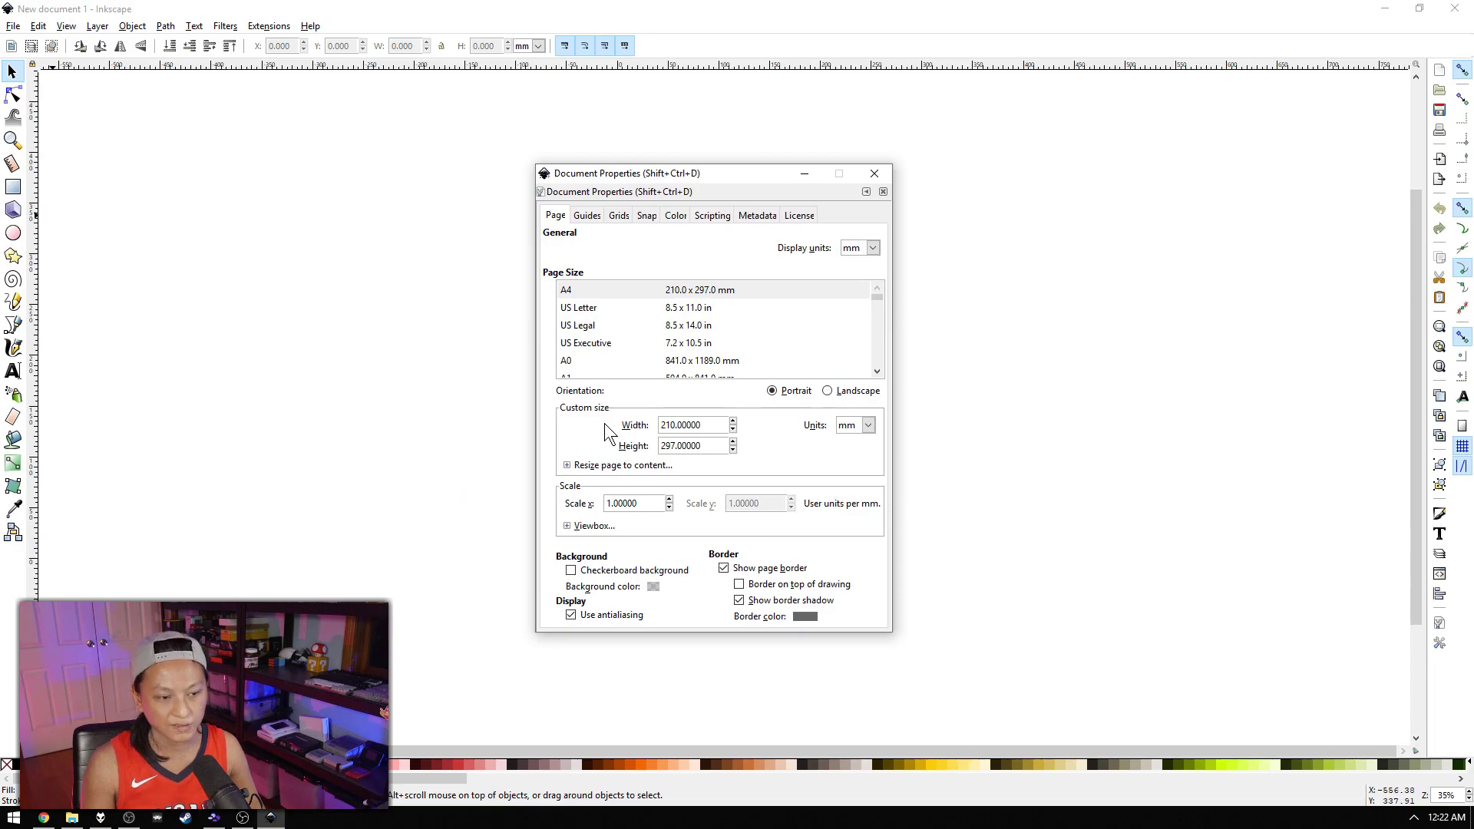
{"action": "left_click", "coordinate": [867, 425]}
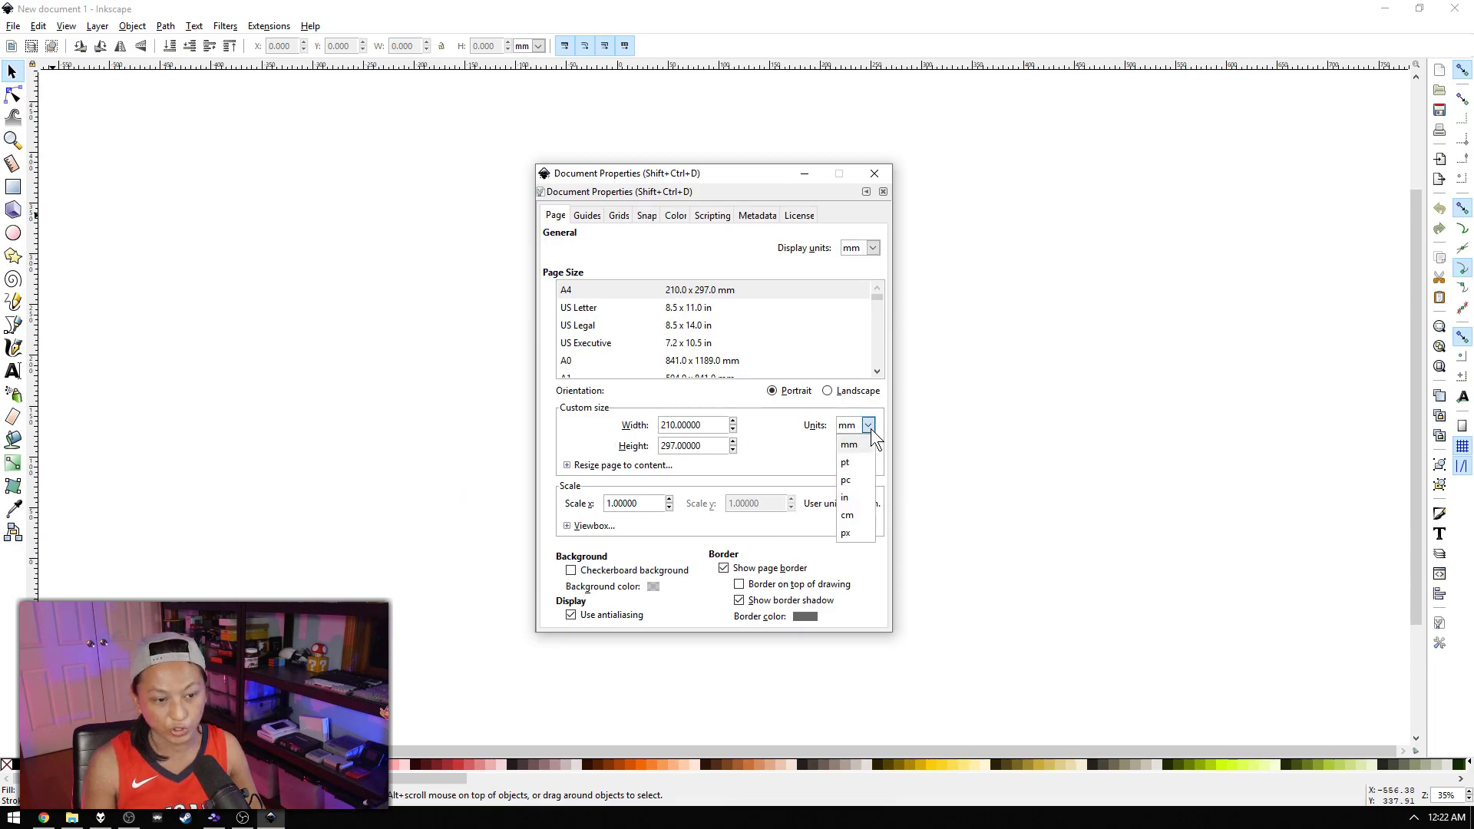
{"action": "left_click", "coordinate": [863, 536]}
{"action": "triple_click", "coordinate": [709, 425]}
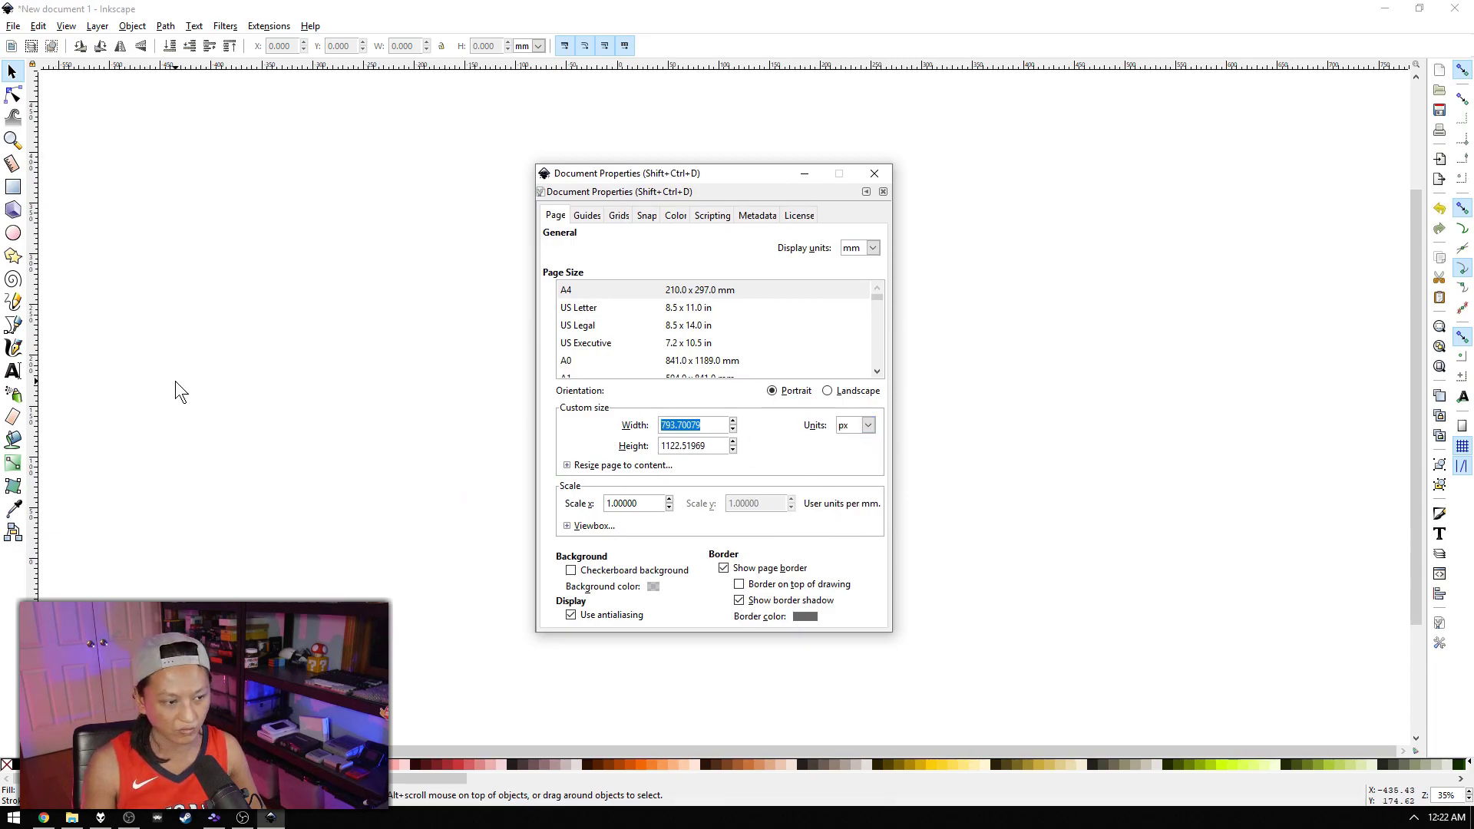
{"action": "type", "text": "1920"}
{"action": "key", "text": "Tab"}
{"action": "type", "text": "10"}
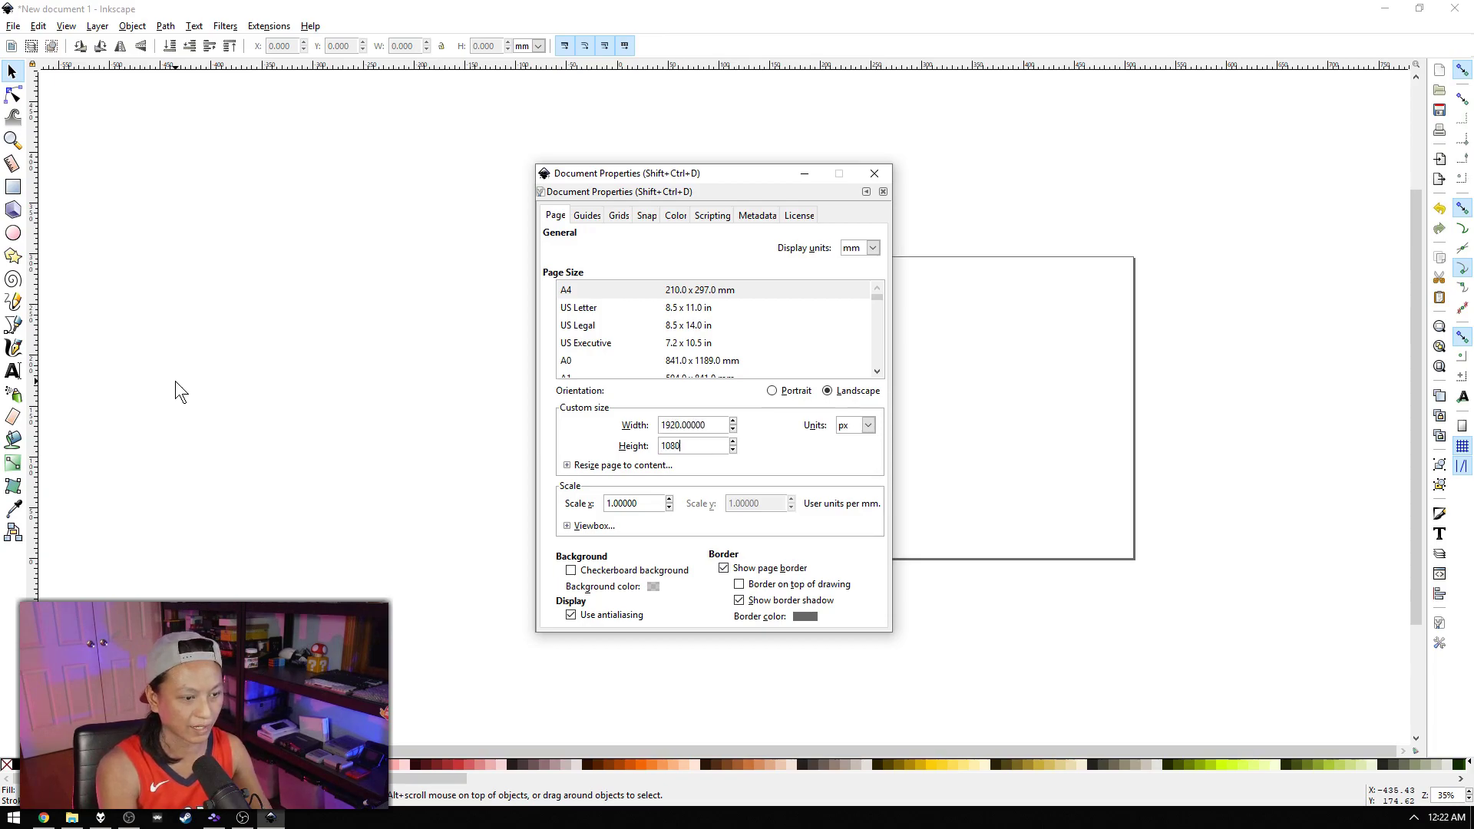
{"action": "type", "text": "80"}
{"action": "key", "text": "Return"}
{"action": "key", "text": "ctrl+w"}
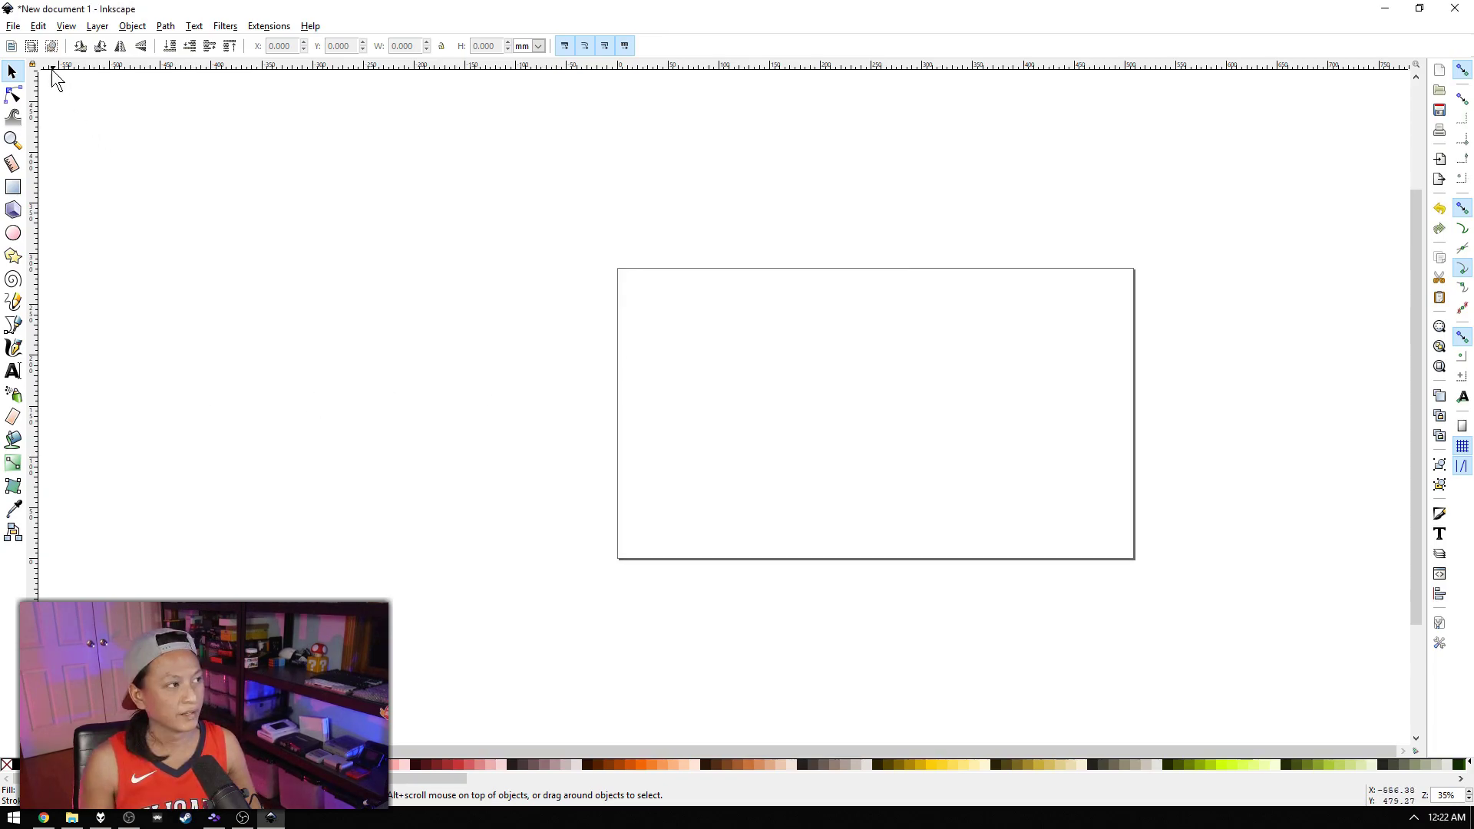
{"action": "left_click", "coordinate": [66, 25]}
Show the page grid and draw a black rectangle on the page
{"action": "left_click", "coordinate": [94, 94]}
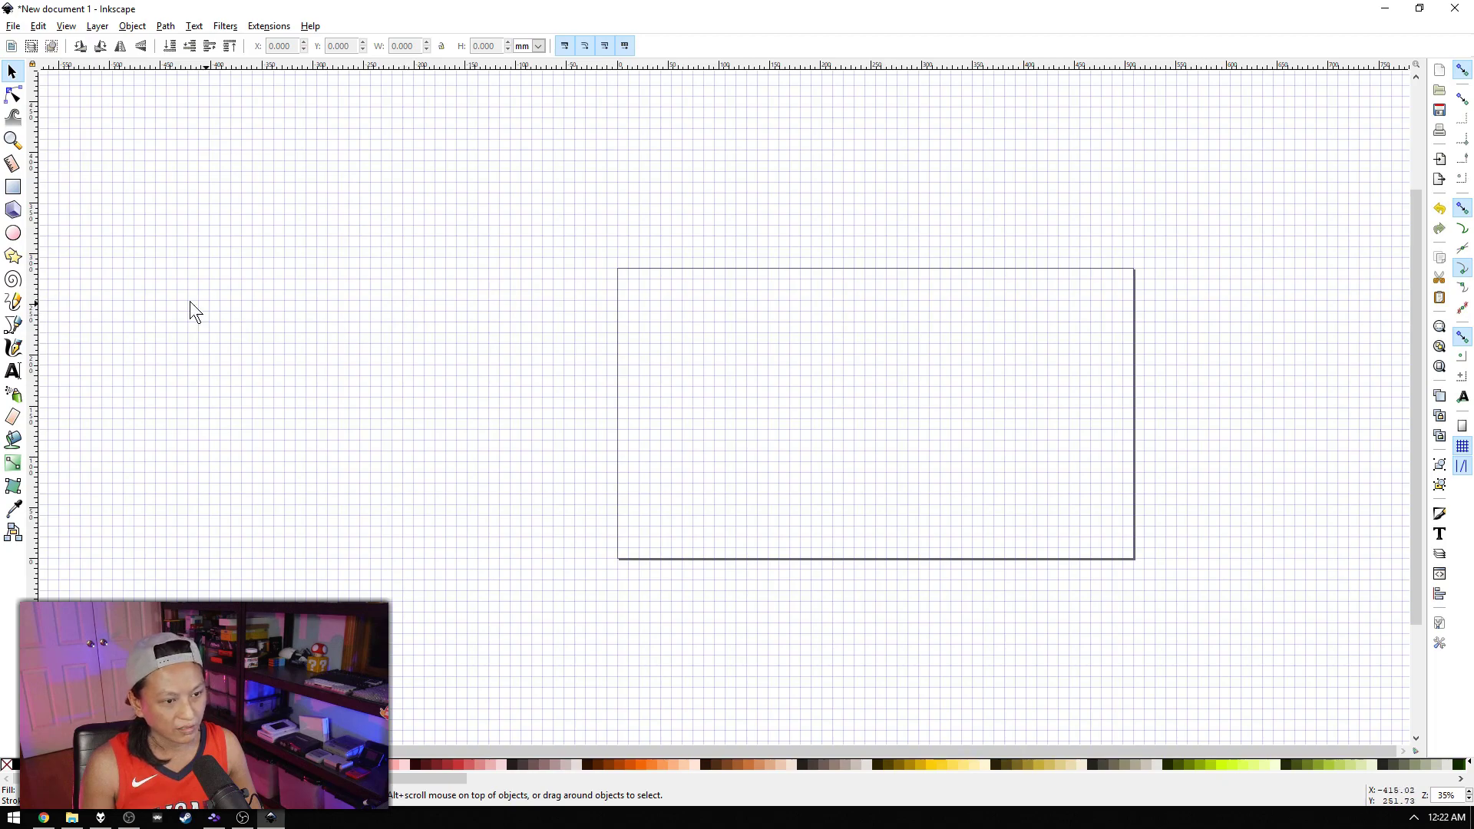
{"action": "left_click", "coordinate": [13, 187]}
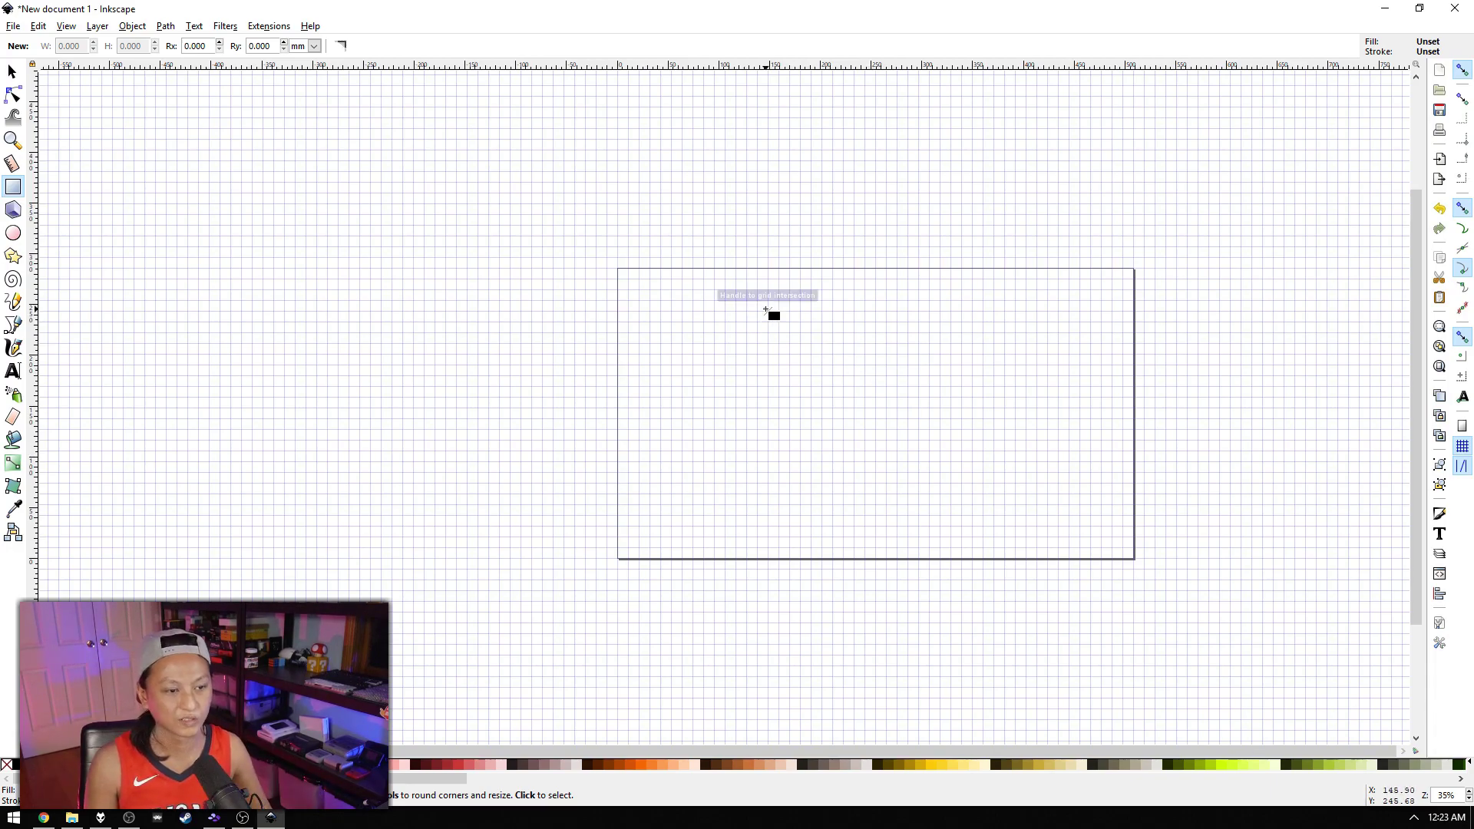
{"action": "mouse_move", "coordinate": [765, 309]}
{"action": "left_mouse_down"}
{"action": "mouse_move", "coordinate": [1029, 474]}
{"action": "mouse_move", "coordinate": [984, 504]}
{"action": "left_mouse_up"}
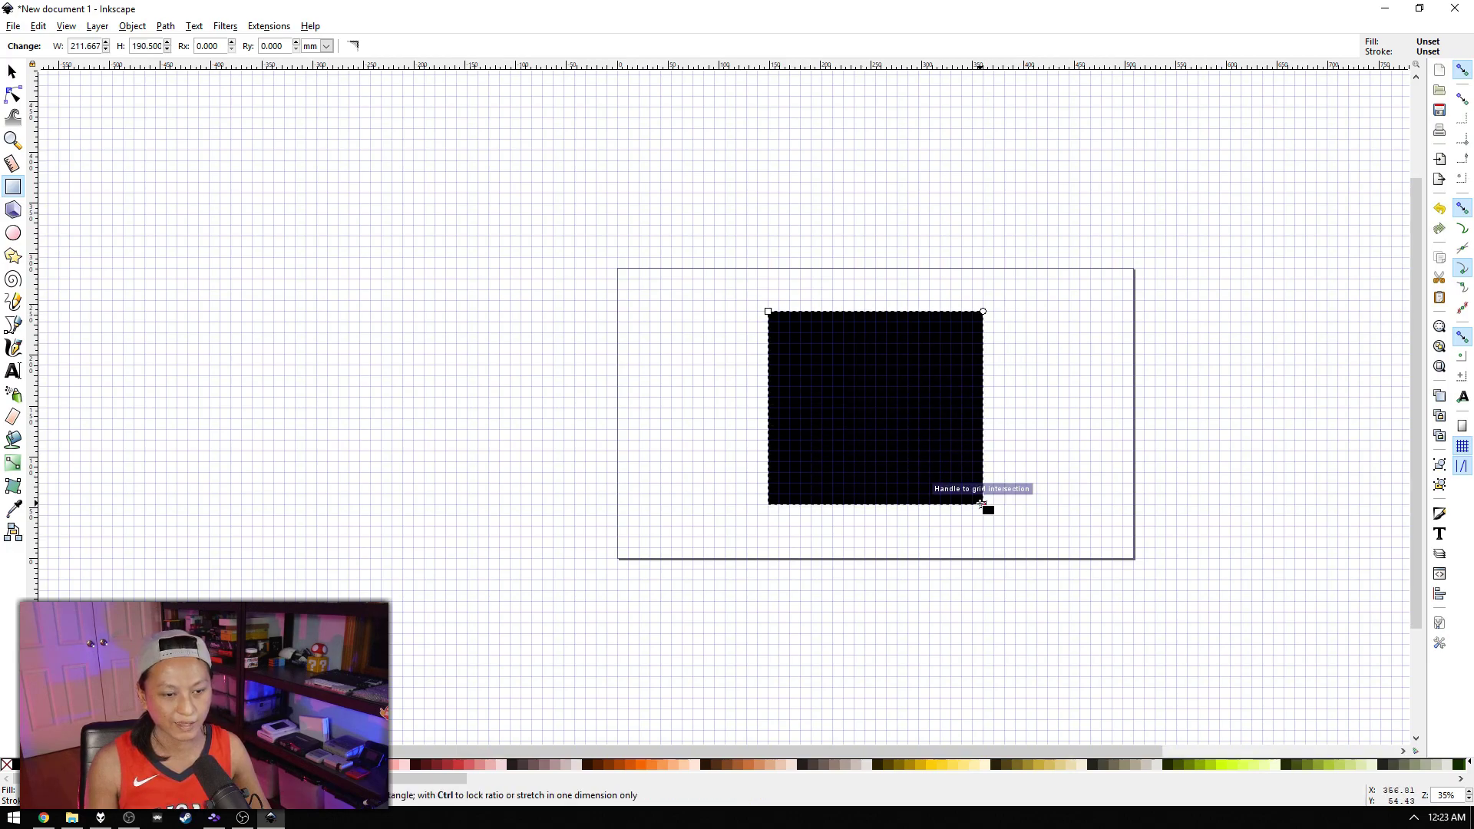
{"action": "left_click", "coordinate": [11, 71]}
{"action": "left_click", "coordinate": [643, 256]}
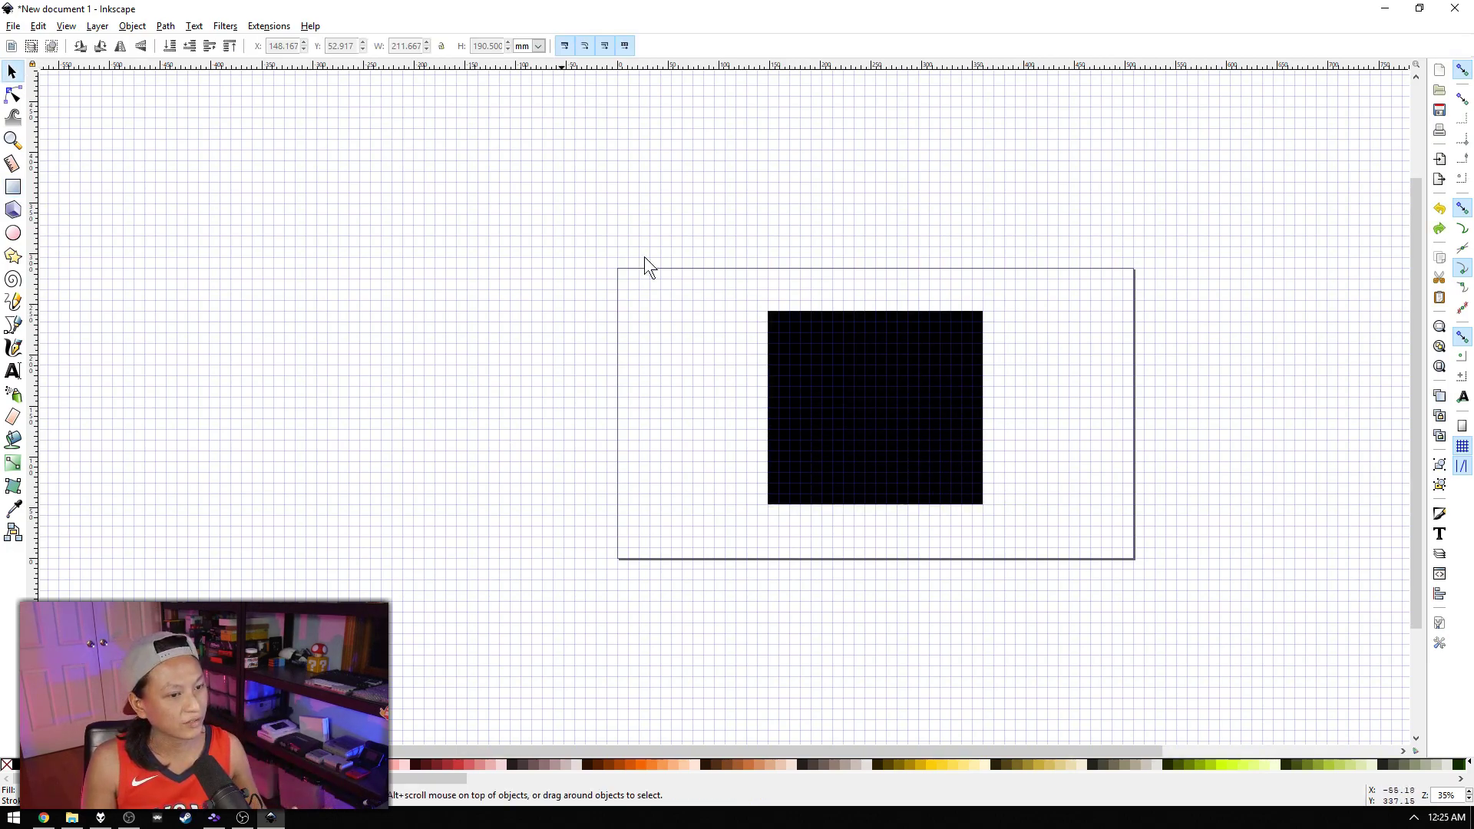
Set the rectangle's size in px to width 400 and height 300
{"action": "left_click", "coordinate": [813, 390]}
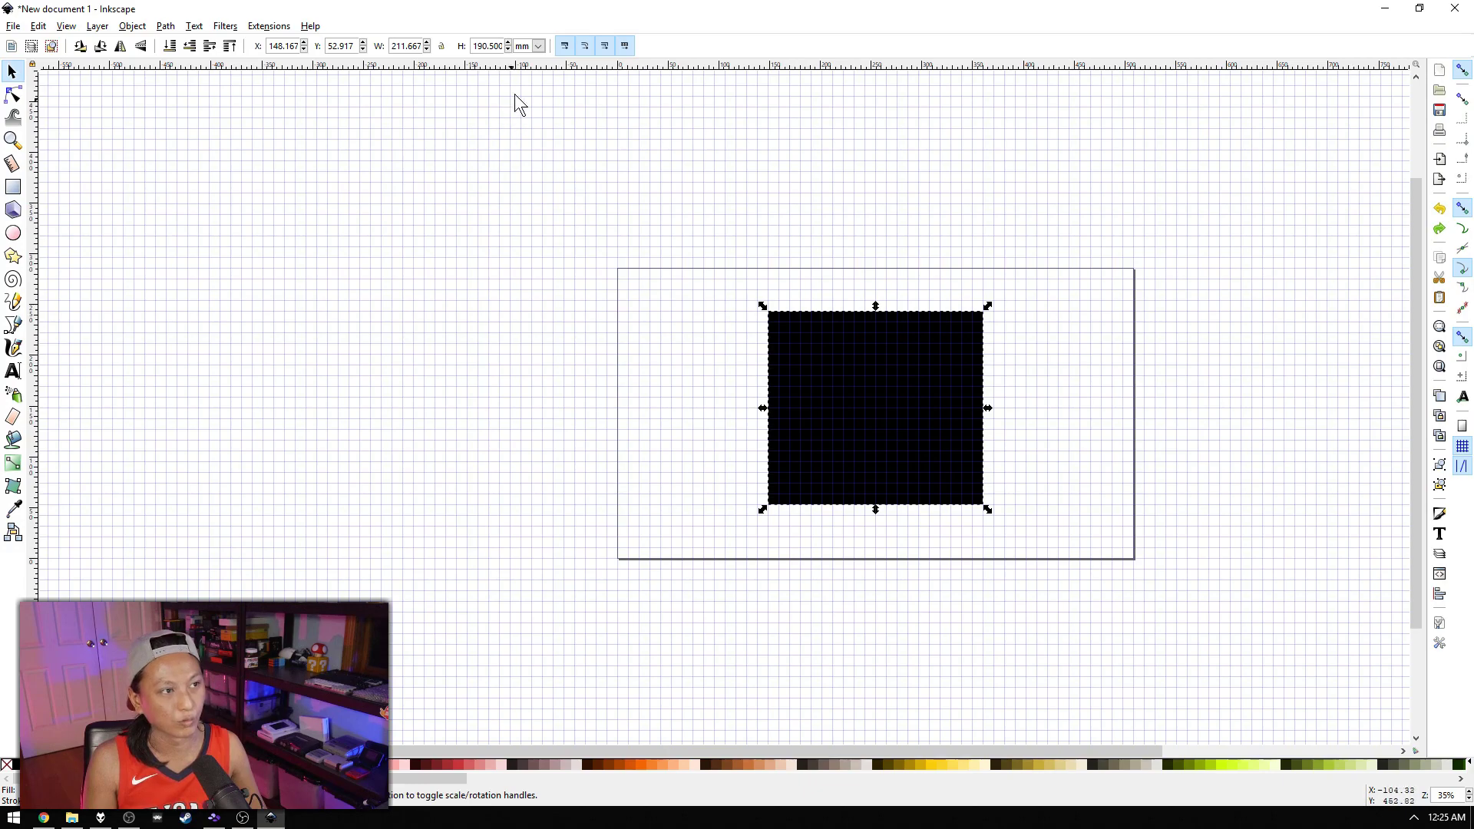
{"action": "left_click", "coordinate": [541, 47]}
{"action": "left_click", "coordinate": [525, 155]}
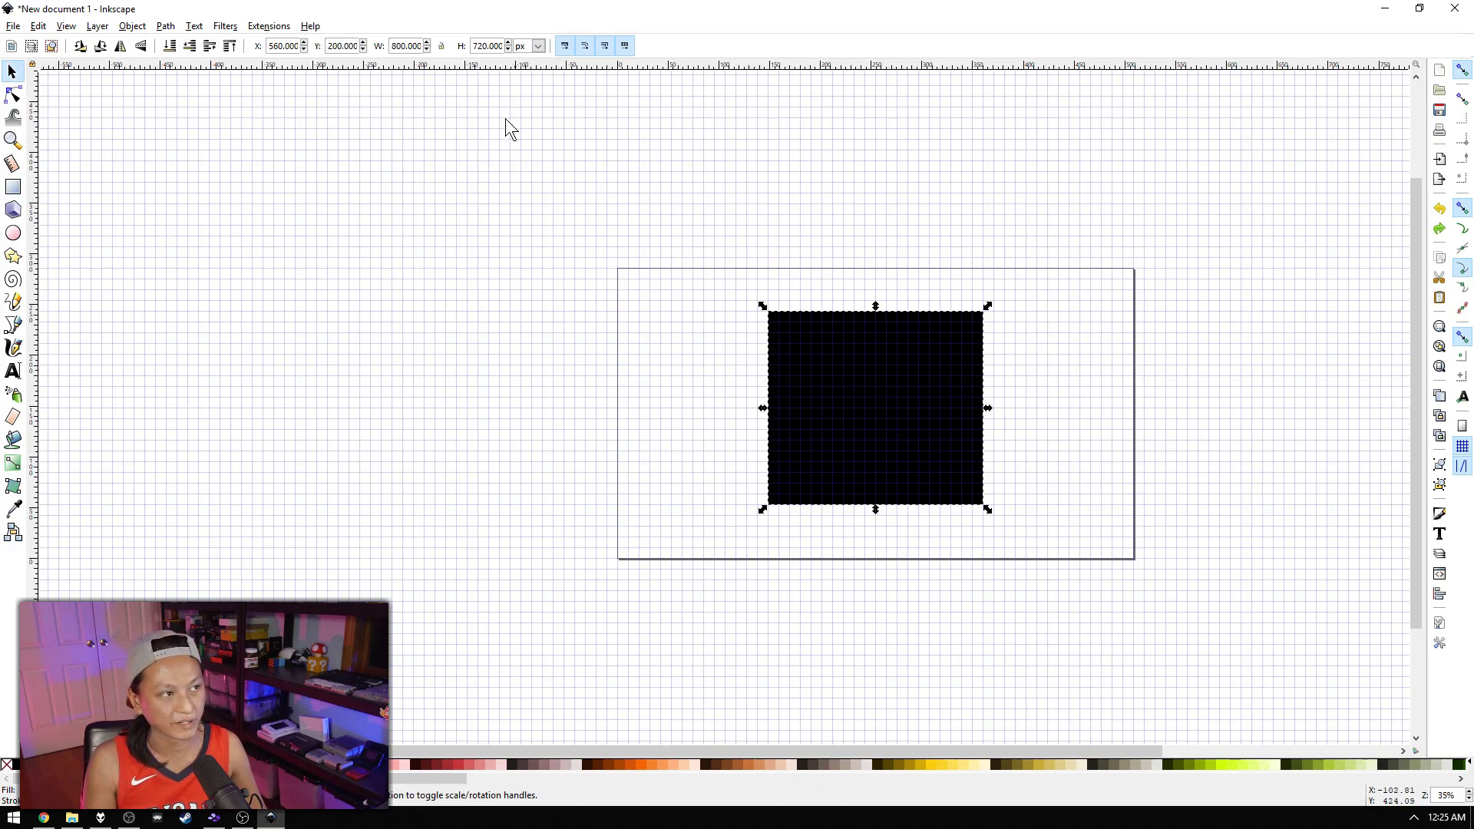
{"action": "left_click", "coordinate": [394, 45]}
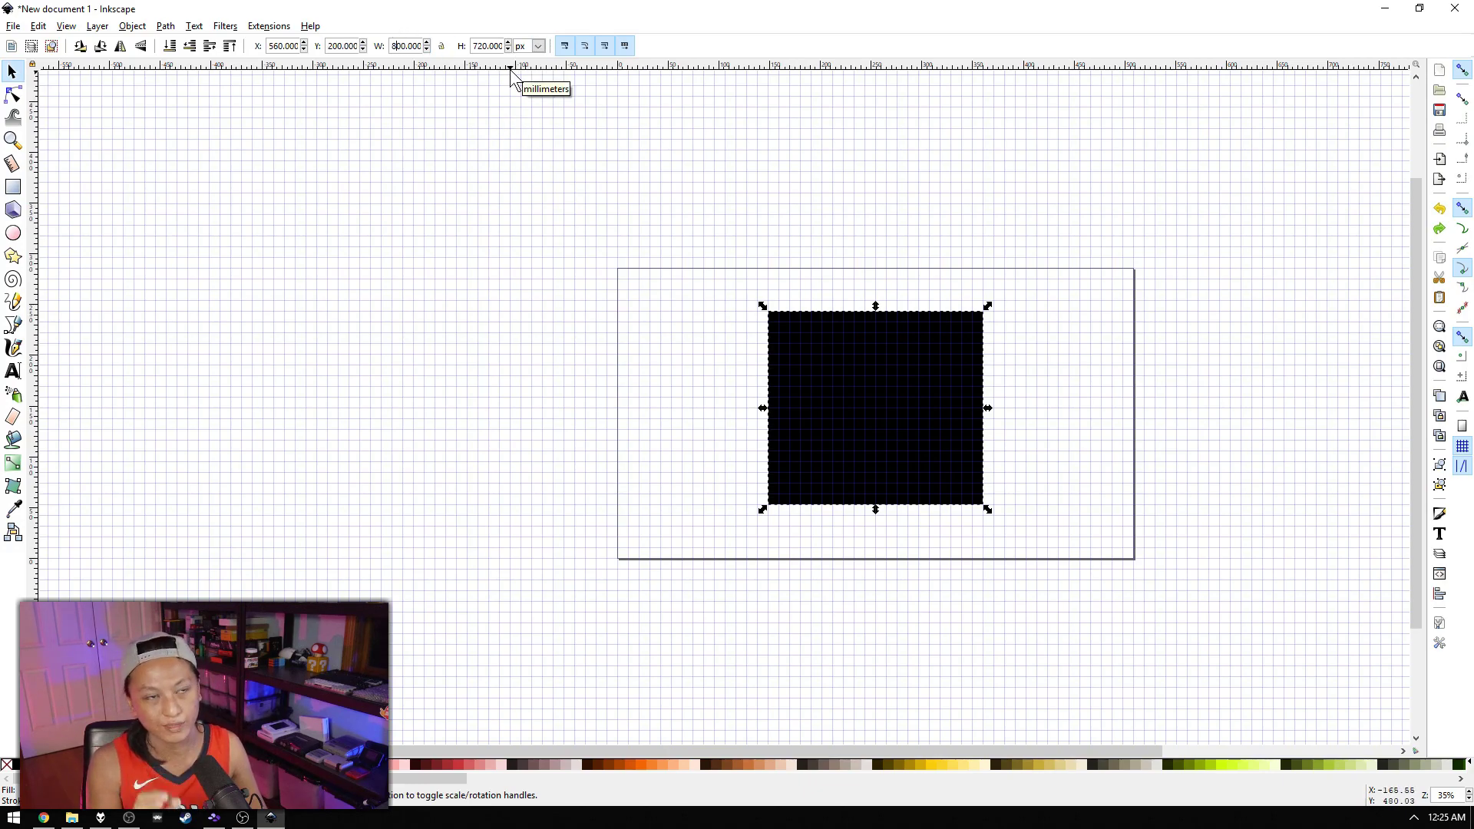
{"action": "key", "text": "ctrl+a"}
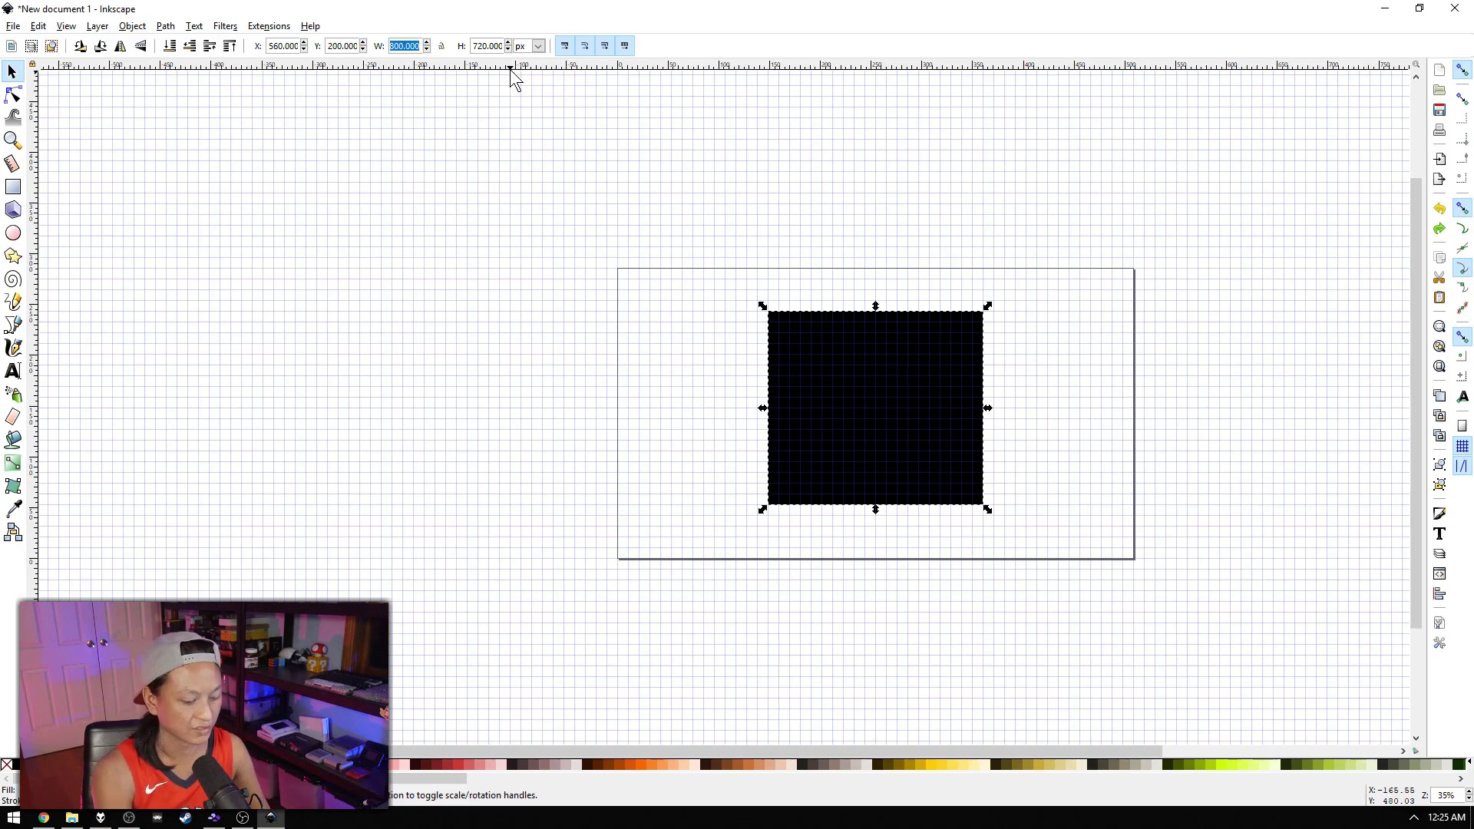
{"action": "type", "text": "400"}
{"action": "key", "text": "Tab"}
{"action": "type", "text": "3"}
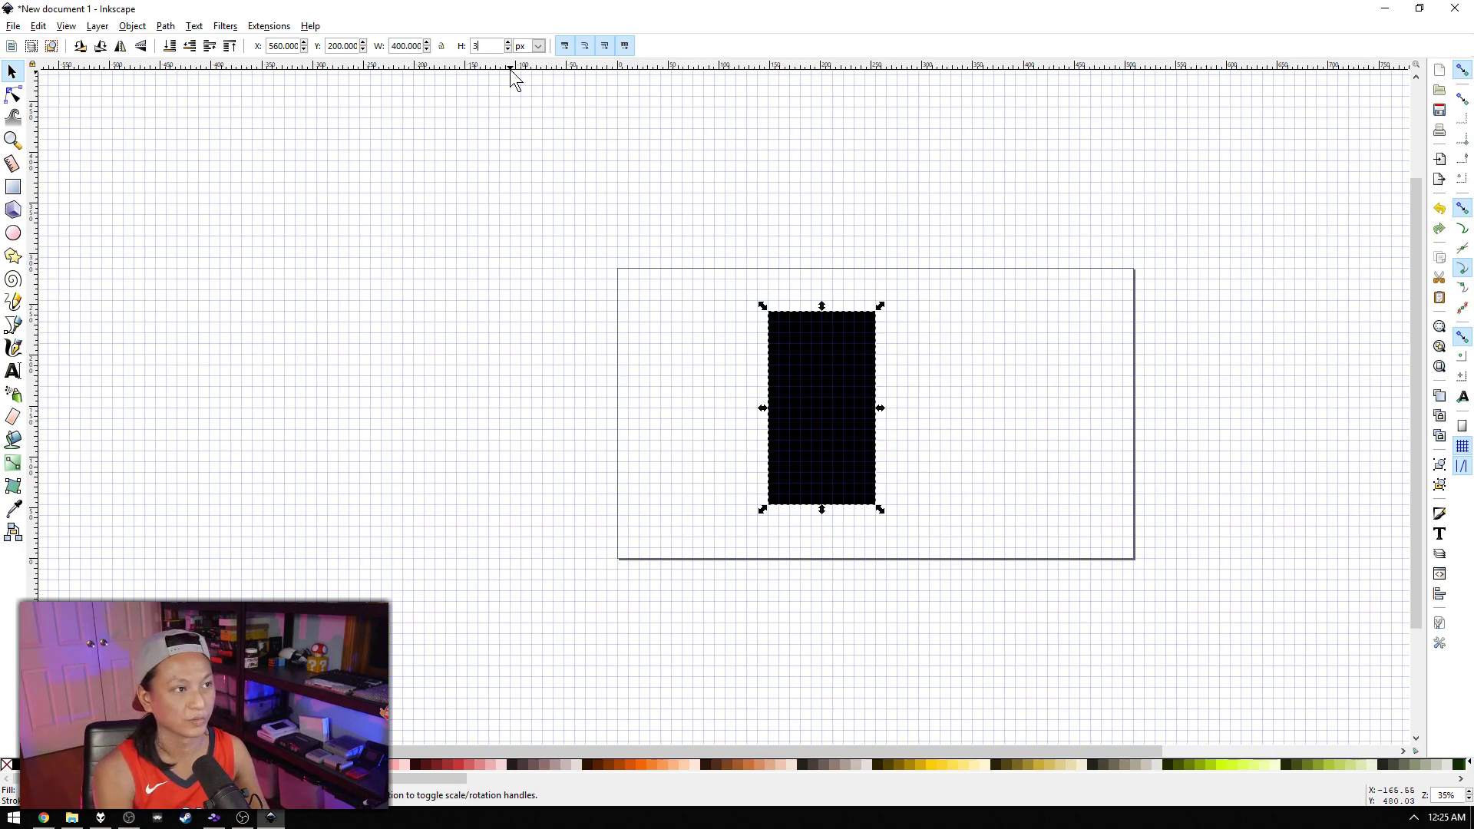
{"action": "key", "text": "Return"}
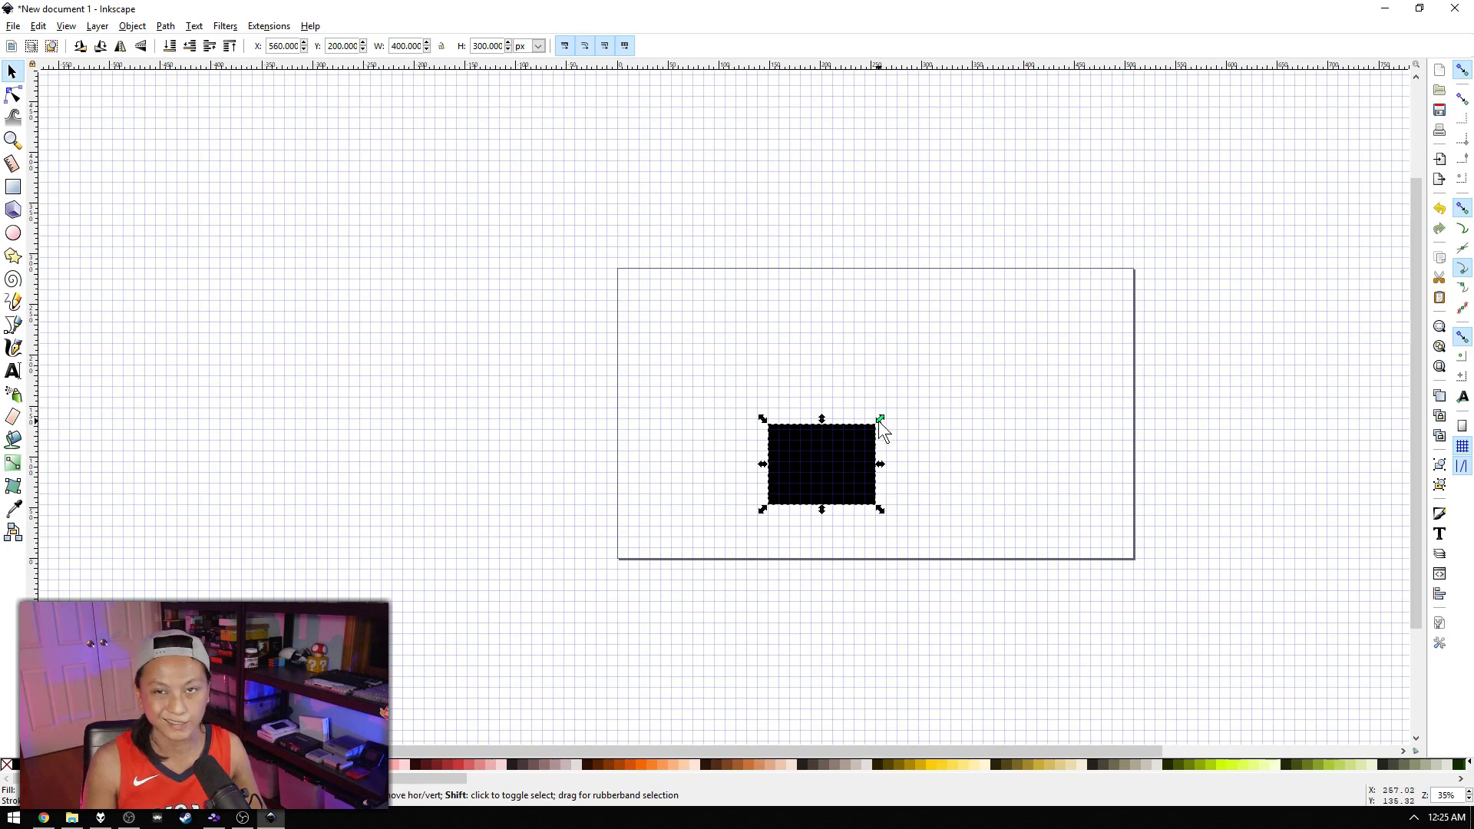
Scale and move the rectangle to 1333.33 × 1000 px at X 333.333, Y 40
{"action": "left_click_drag", "start_coordinate": [880, 422], "coordinate": [992, 348]}
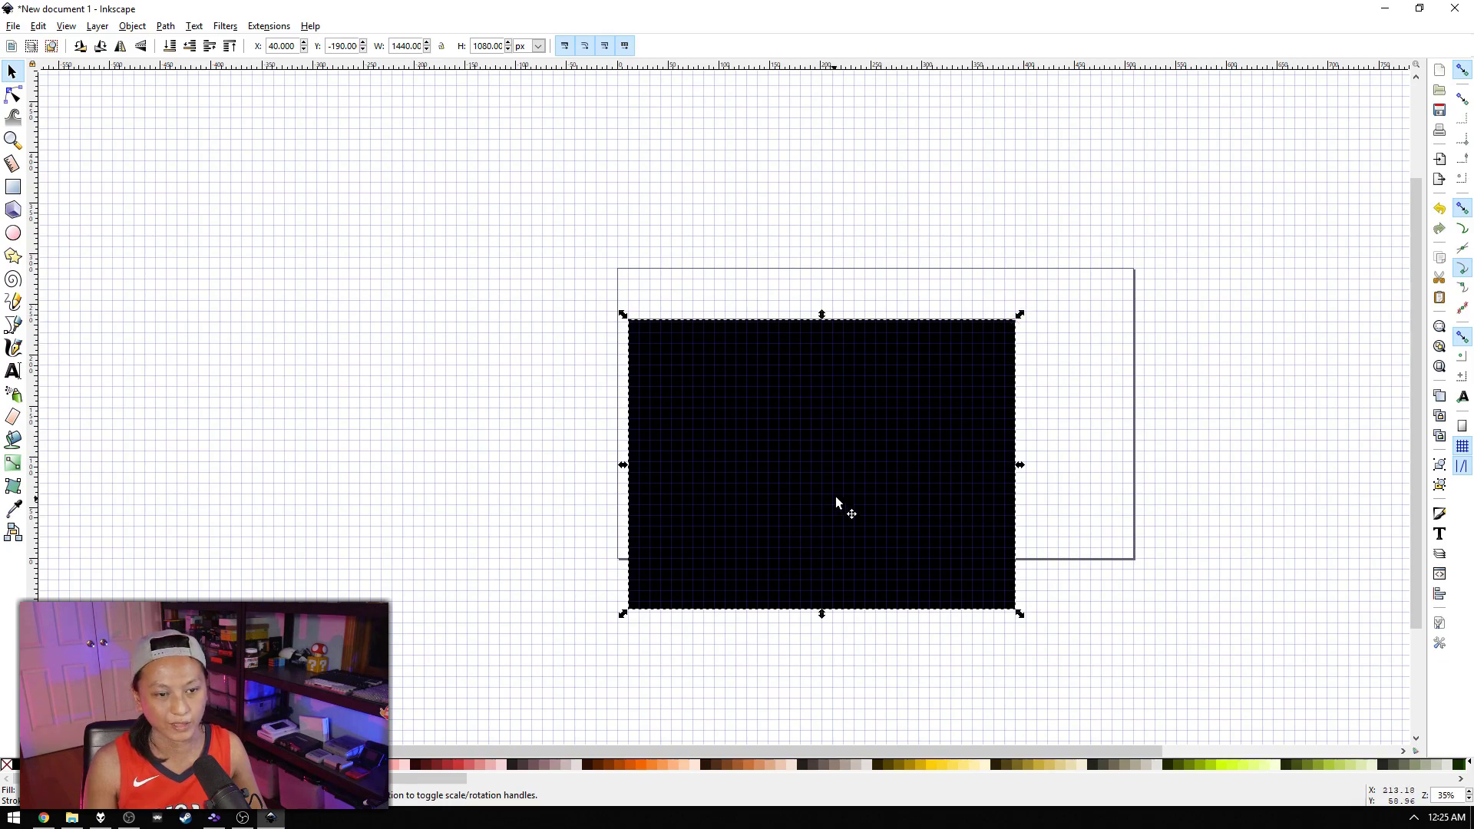
{"action": "left_click_drag", "start_coordinate": [832, 499], "coordinate": [901, 449]}
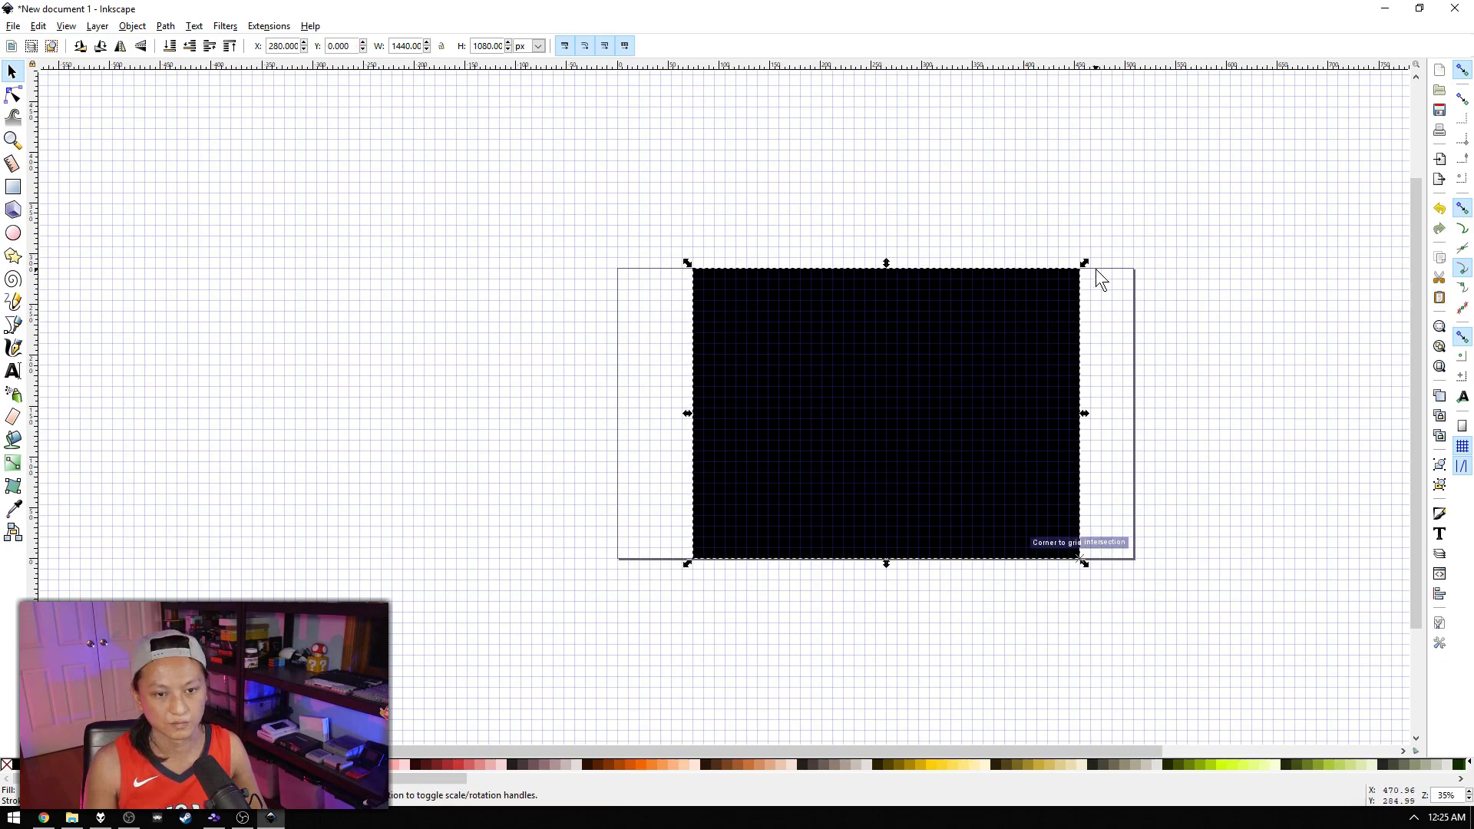
{"action": "left_click_drag", "start_coordinate": [1081, 264], "coordinate": [1071, 276]}
{"action": "left_click", "coordinate": [1109, 496]}
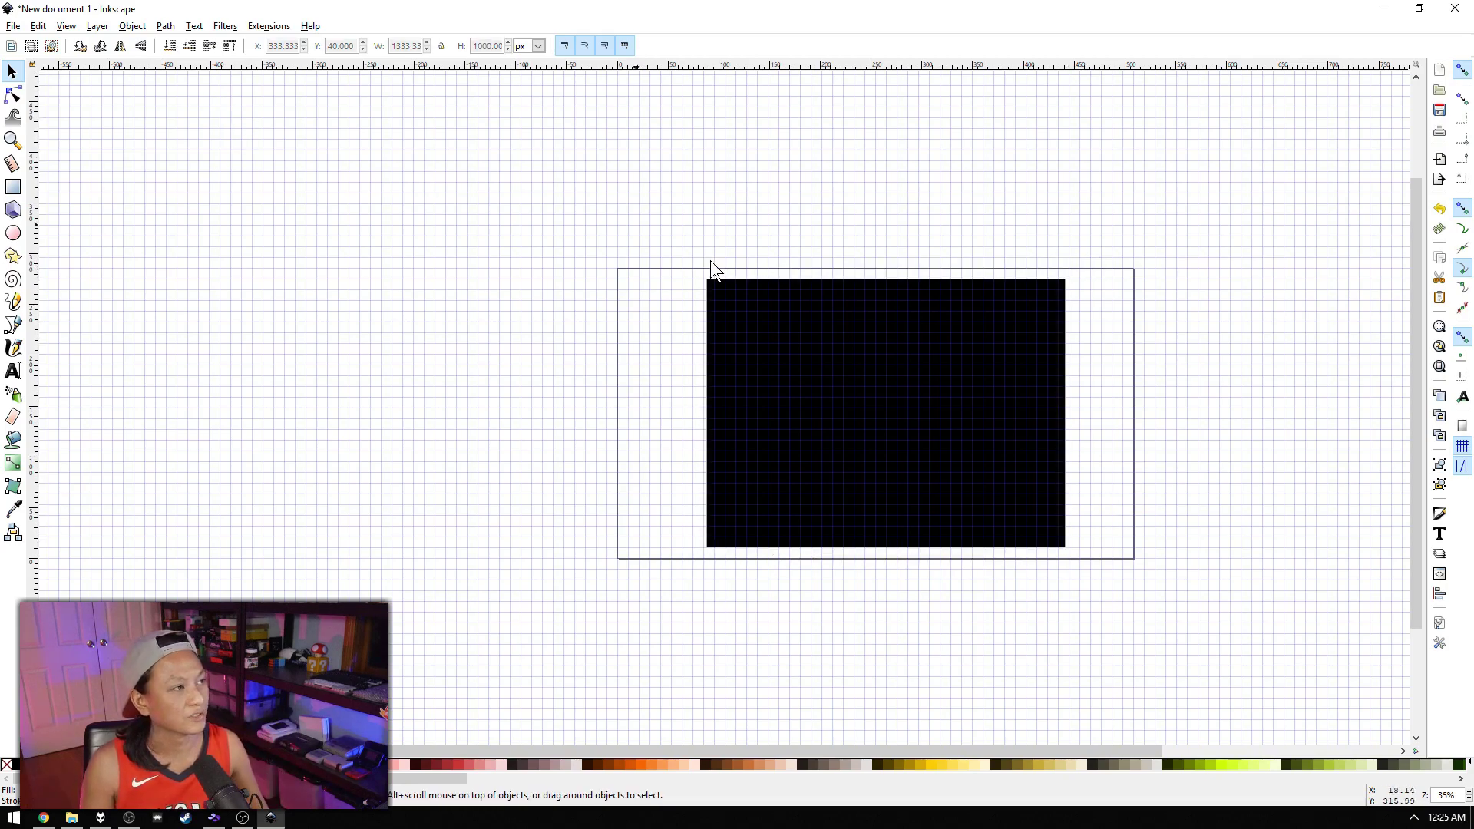
Apply a Drop Shadow filter with Outer cutout shadow type to the black rectangle
{"action": "left_click", "coordinate": [739, 359]}
{"action": "left_click", "coordinate": [225, 26]}
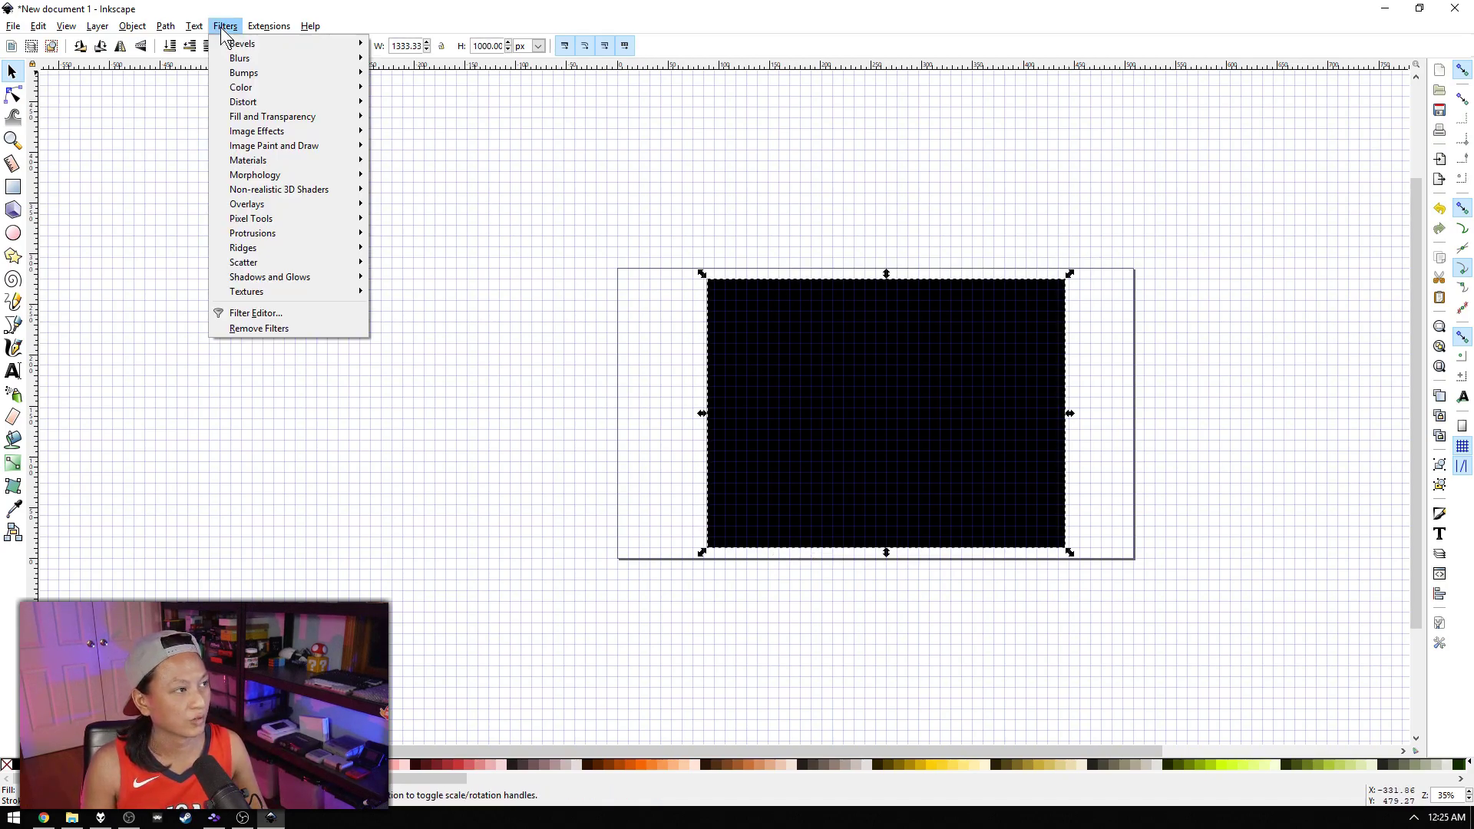
{"action": "mouse_move", "coordinate": [289, 277]}
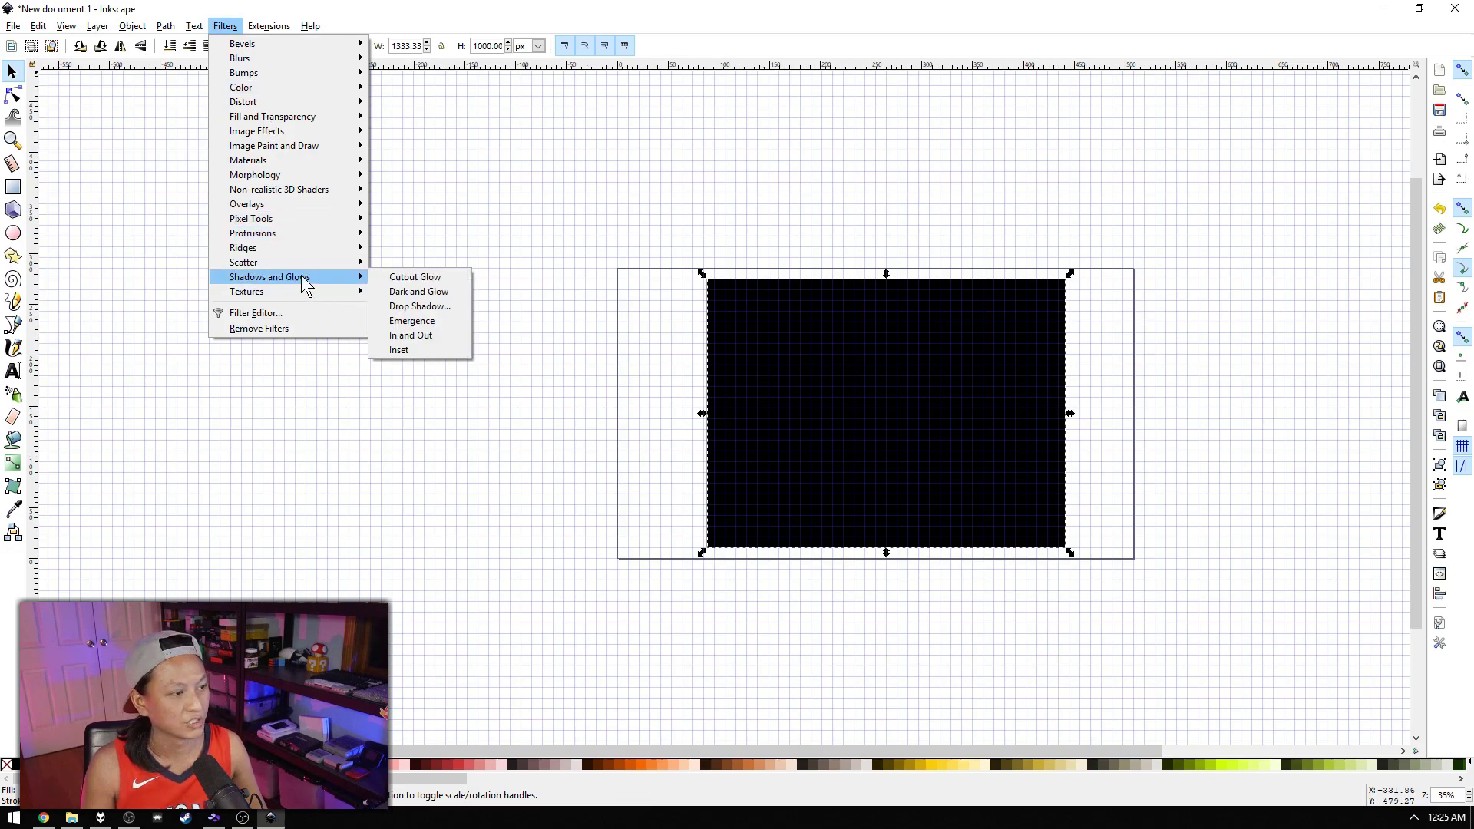
{"action": "left_click", "coordinate": [386, 307]}
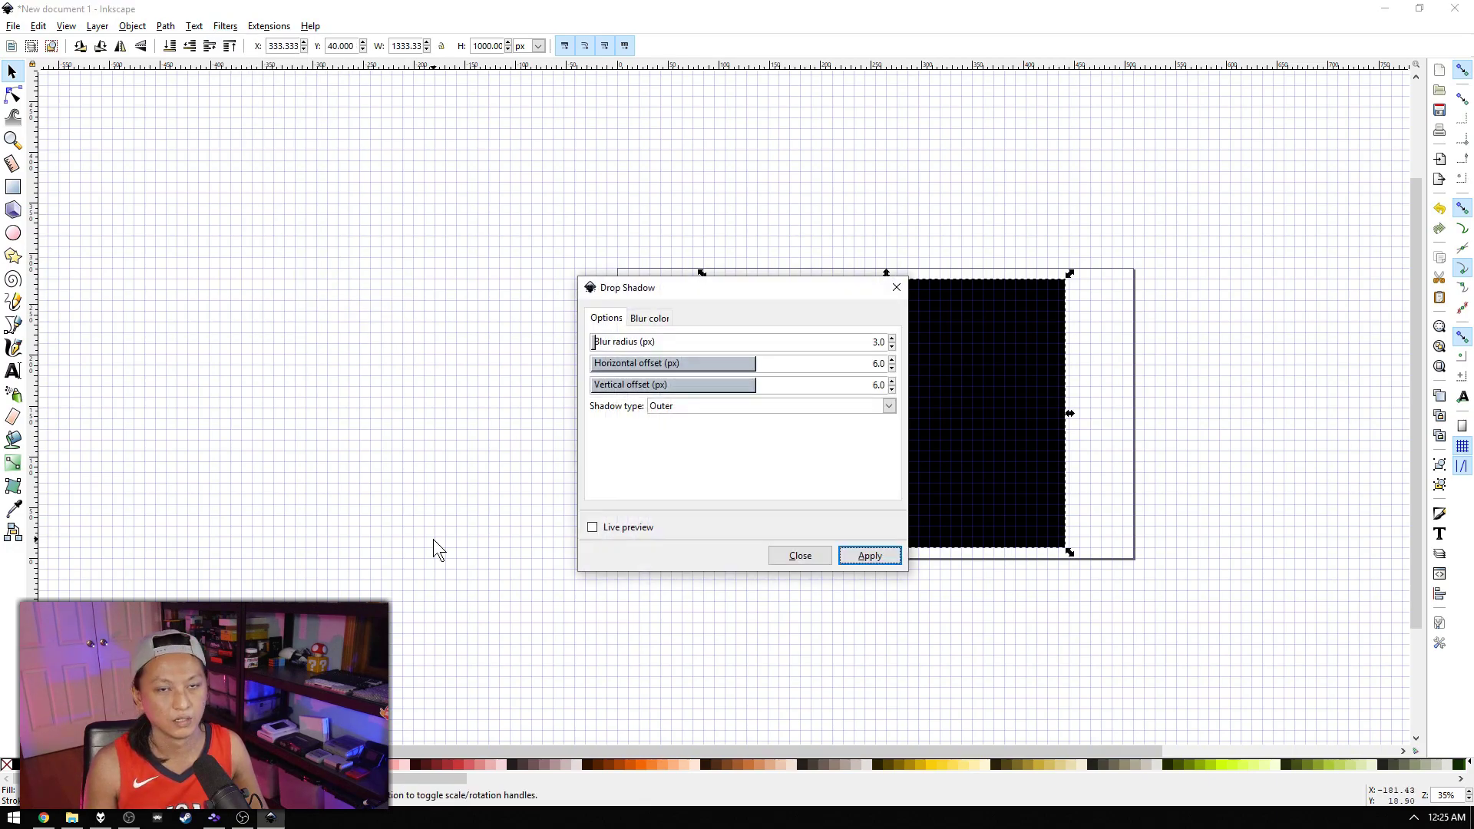
{"action": "left_click", "coordinate": [592, 527]}
{"action": "left_click_drag", "start_coordinate": [671, 286], "coordinate": [398, 273]}
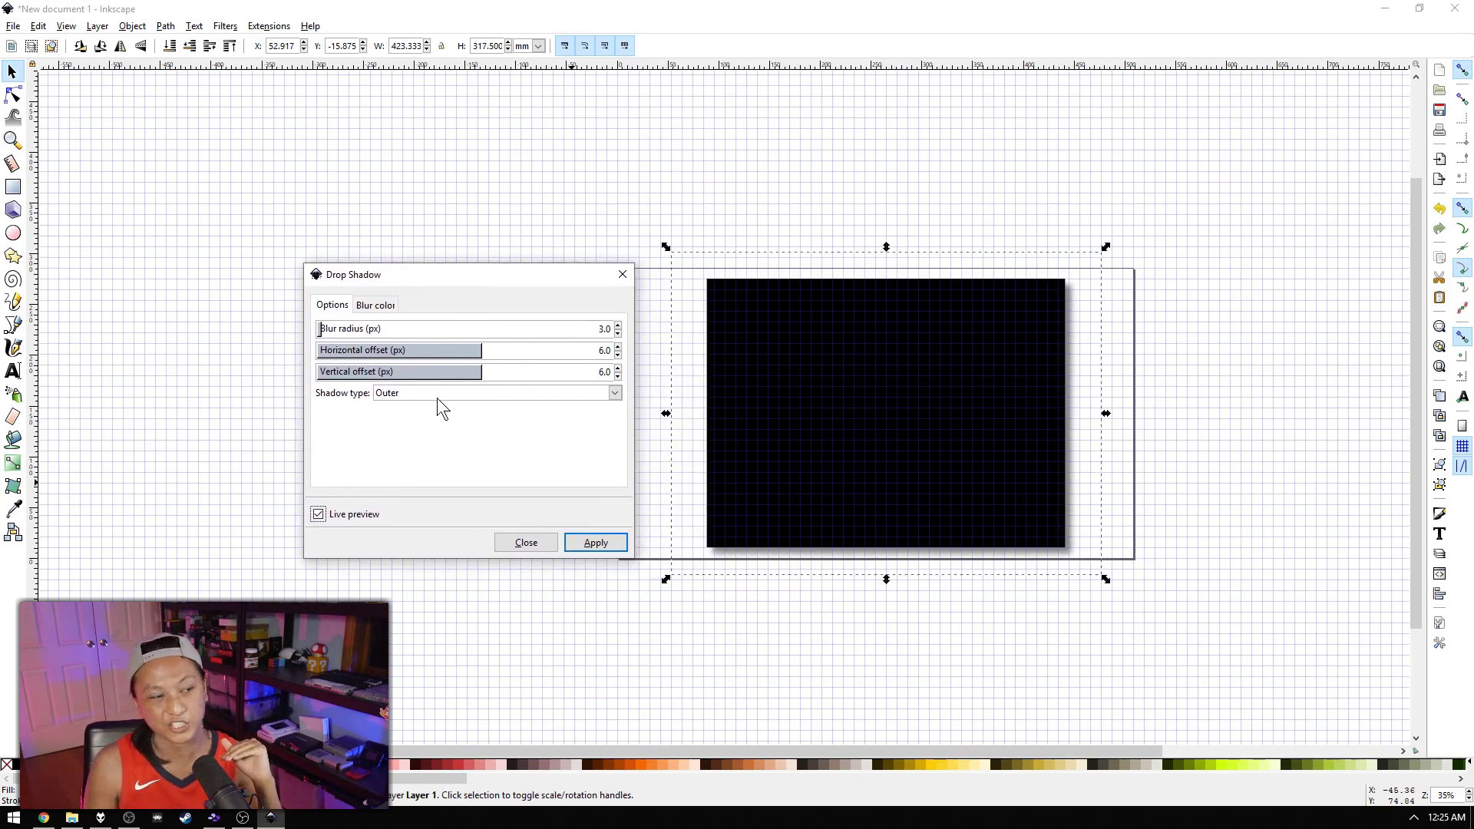
{"action": "left_click", "coordinate": [427, 395]}
{"action": "left_click", "coordinate": [414, 447]}
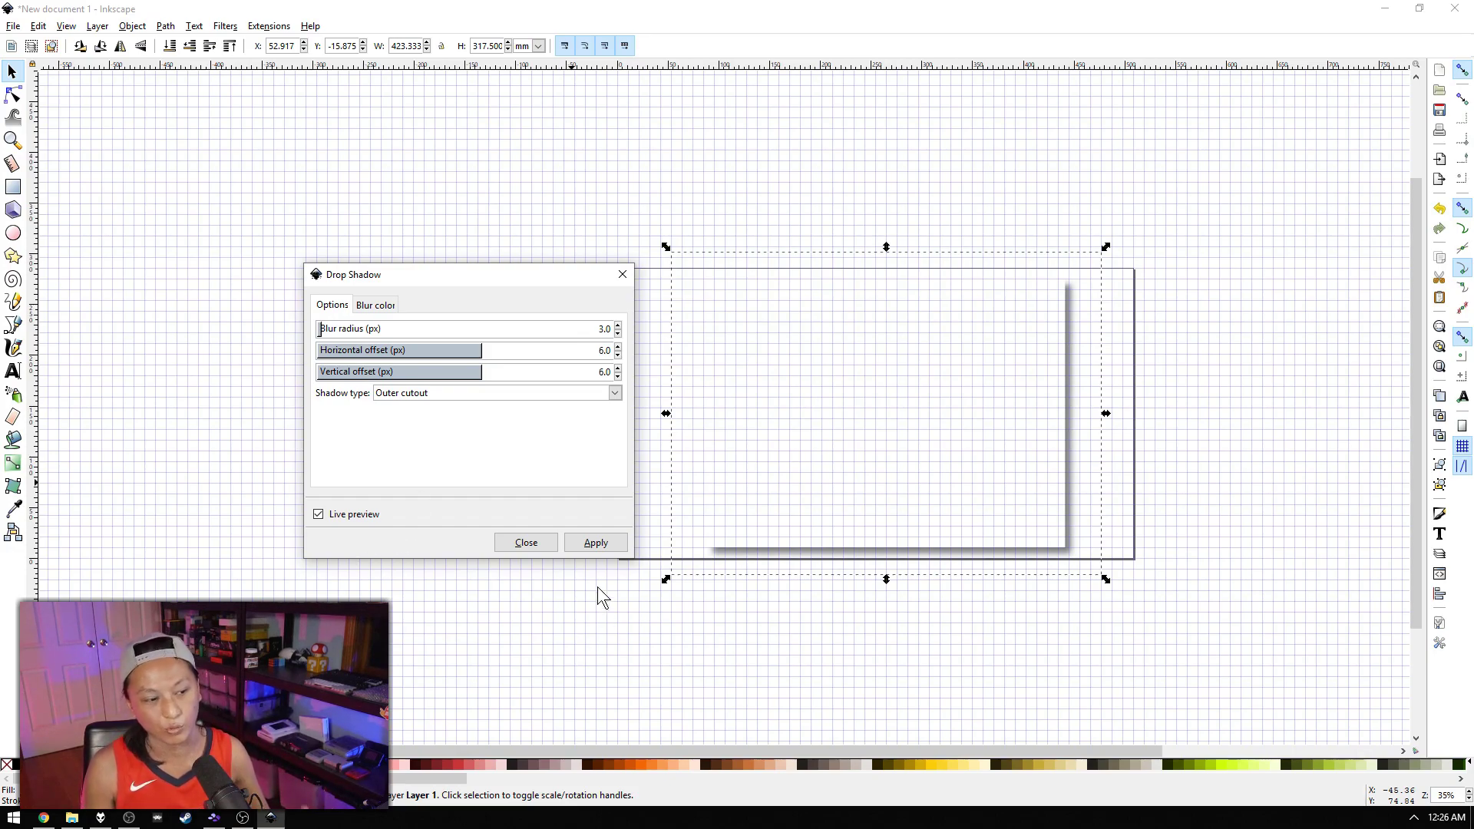
{"action": "left_click", "coordinate": [592, 543]}
{"action": "left_click", "coordinate": [526, 543]}
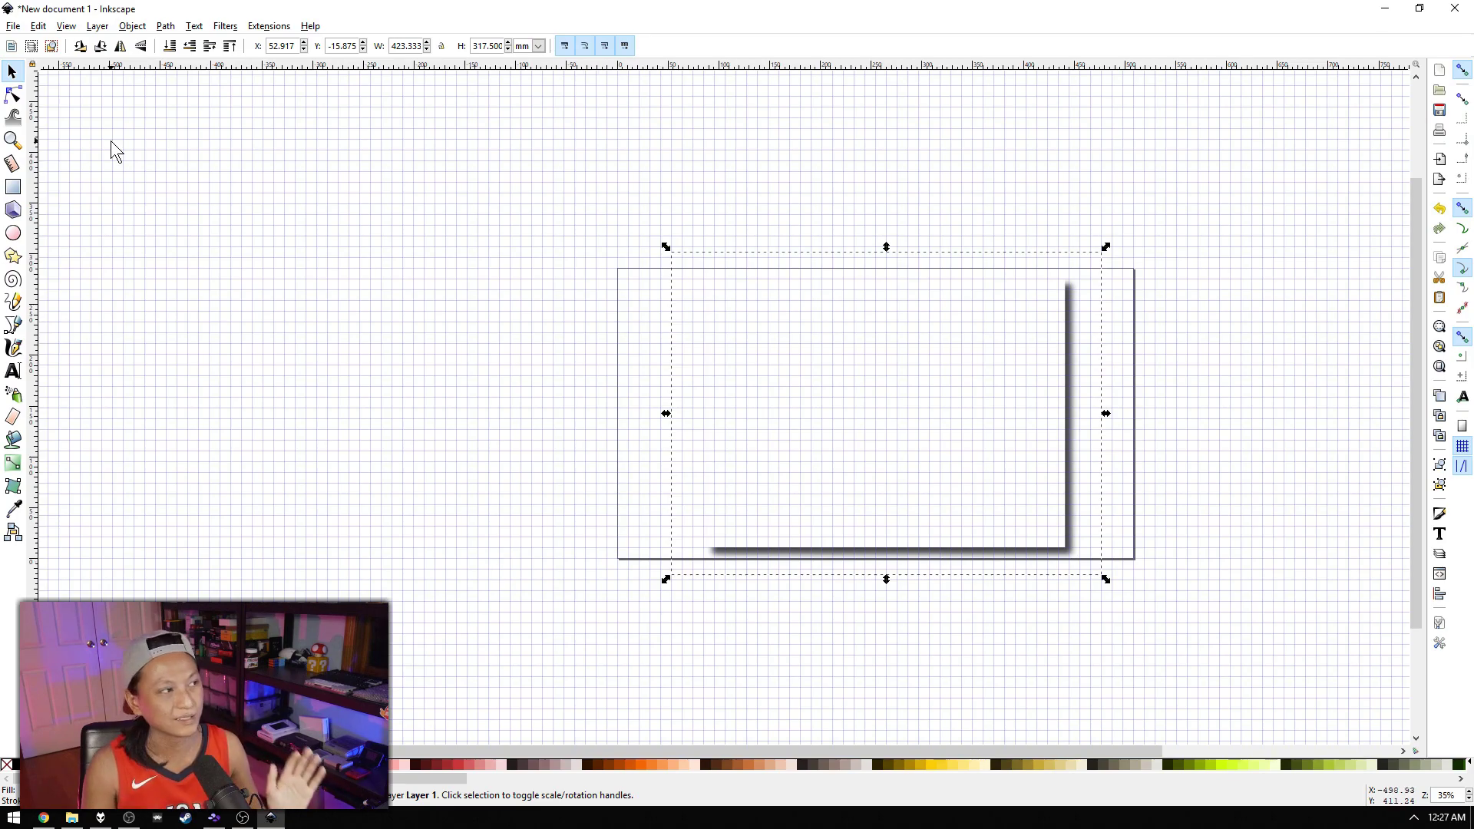
Set the PNG export area to the whole Page and browse to This PC to save it
{"action": "left_click", "coordinate": [12, 25]}
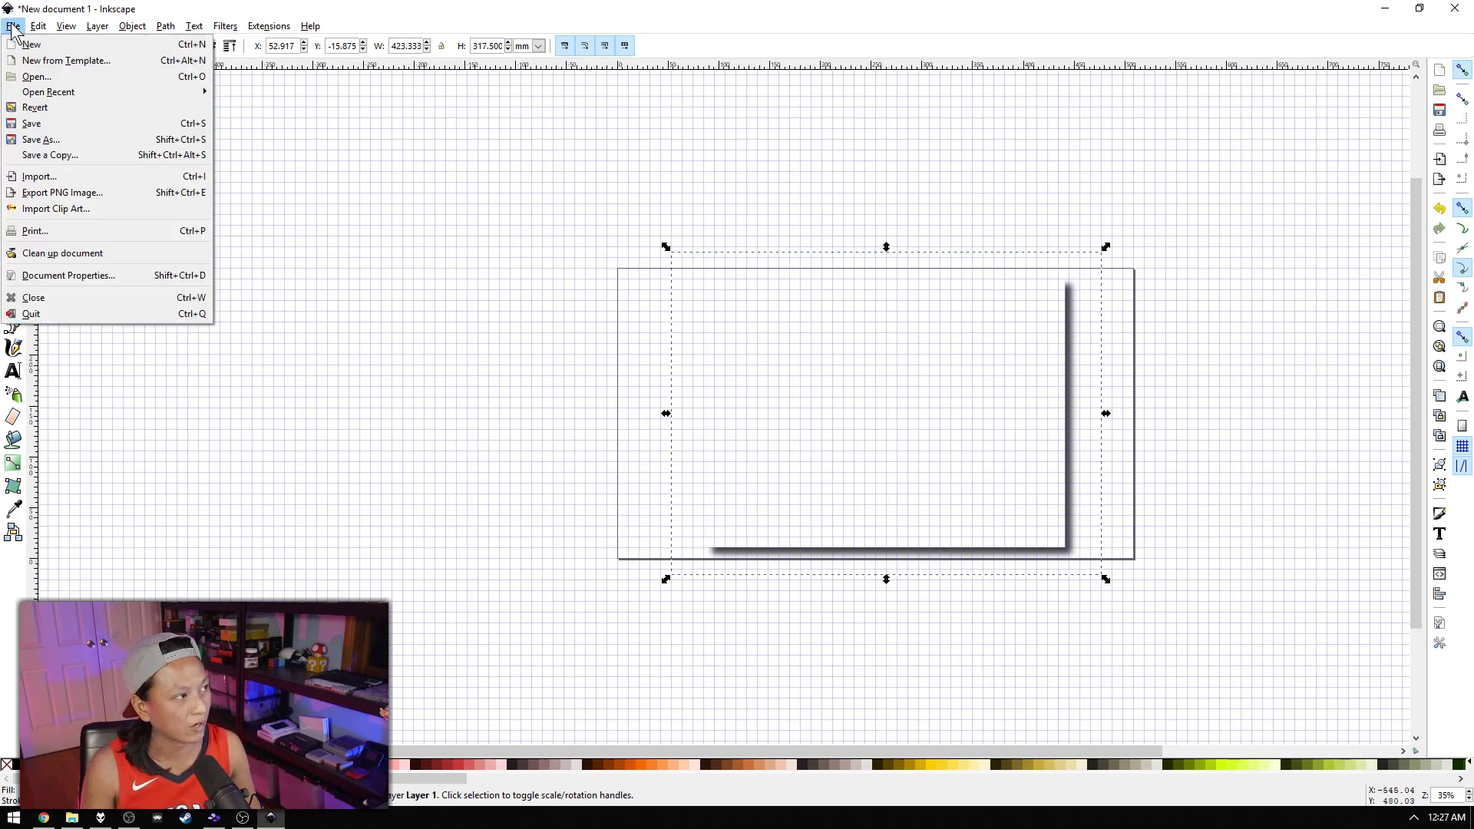
{"action": "left_click", "coordinate": [60, 193]}
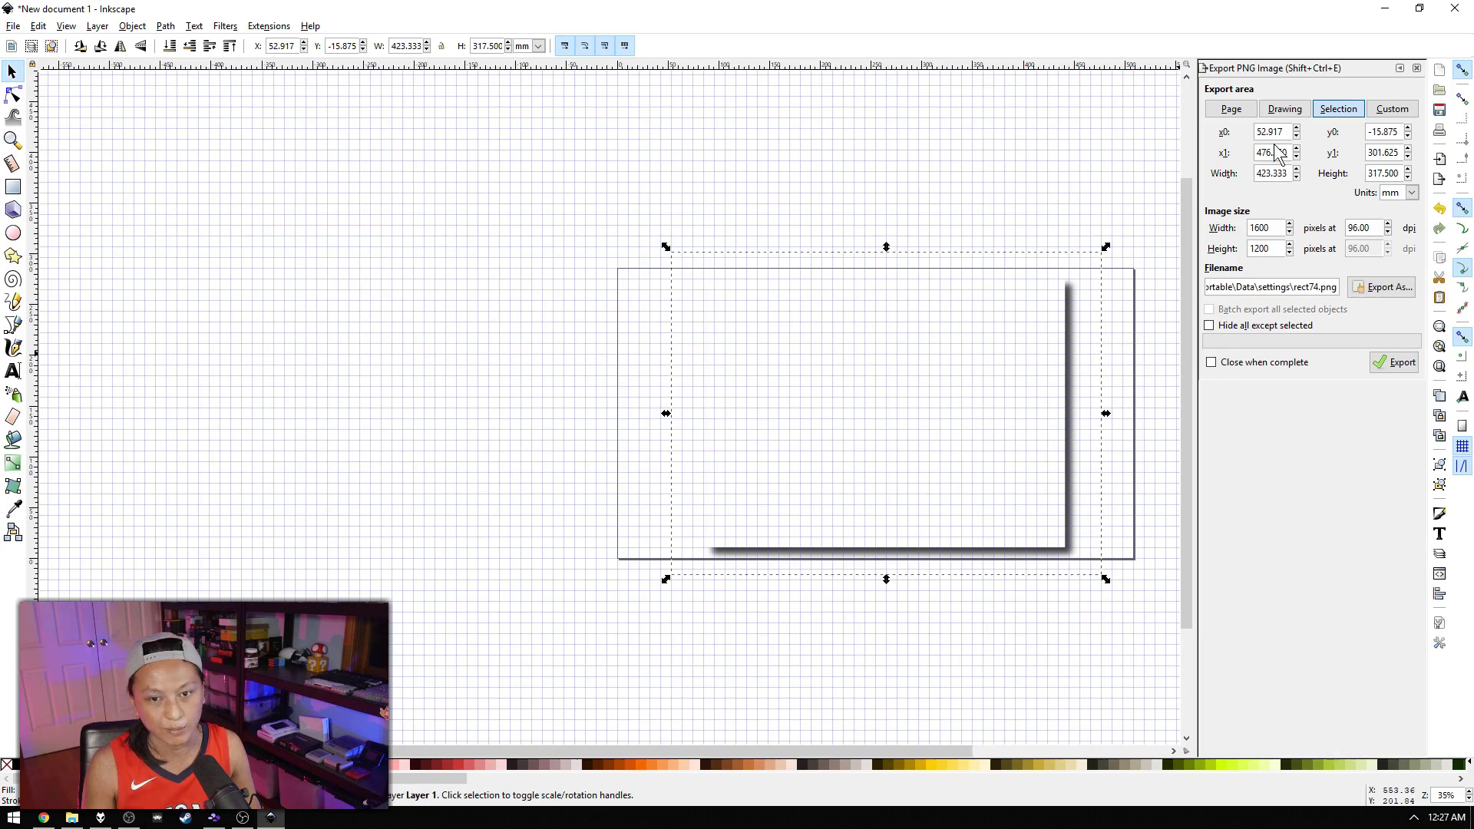
{"action": "left_click", "coordinate": [1231, 109]}
{"action": "left_click", "coordinate": [1366, 294]}
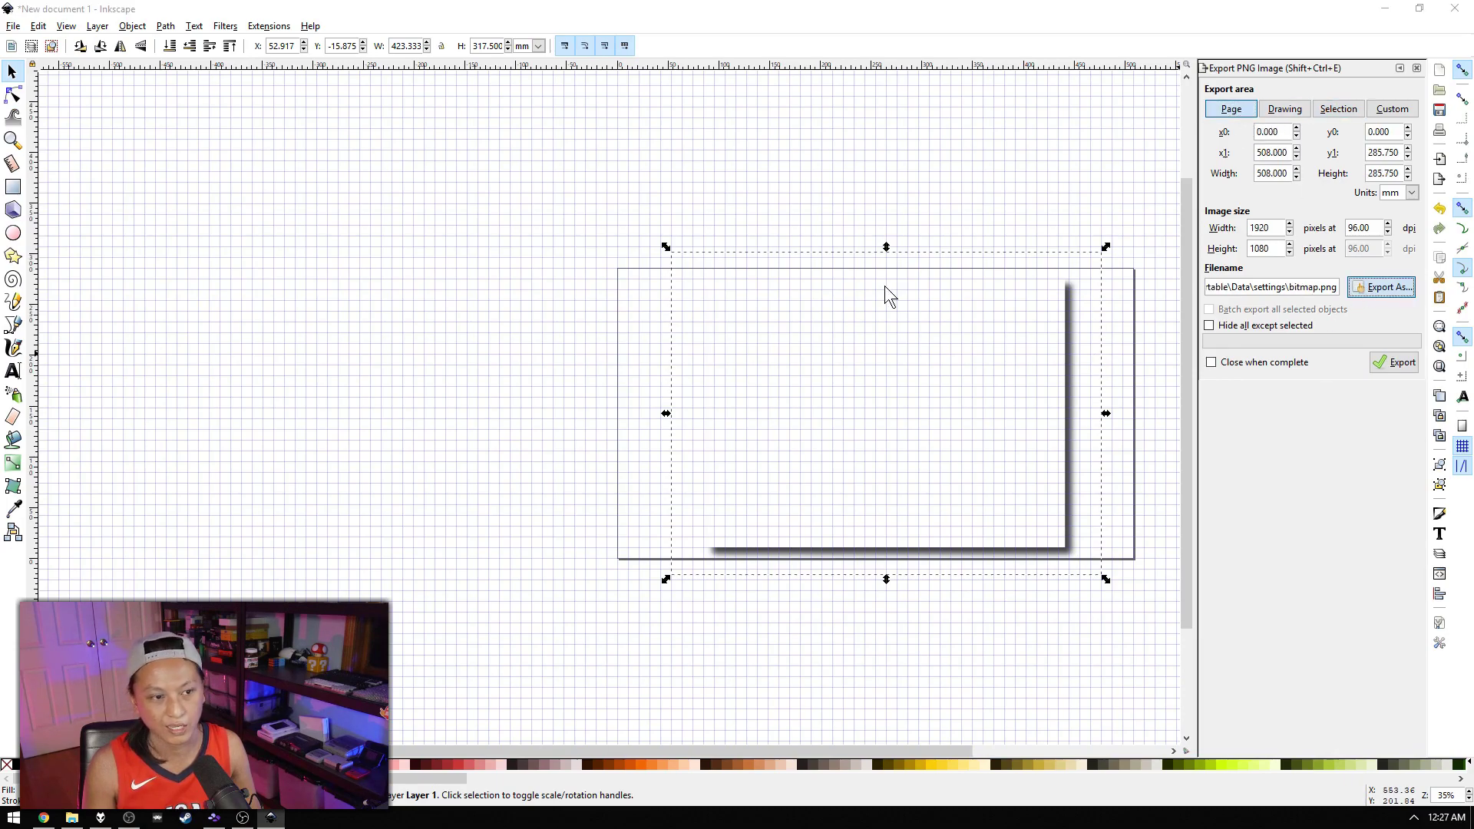
{"action": "left_click", "coordinate": [80, 186]}
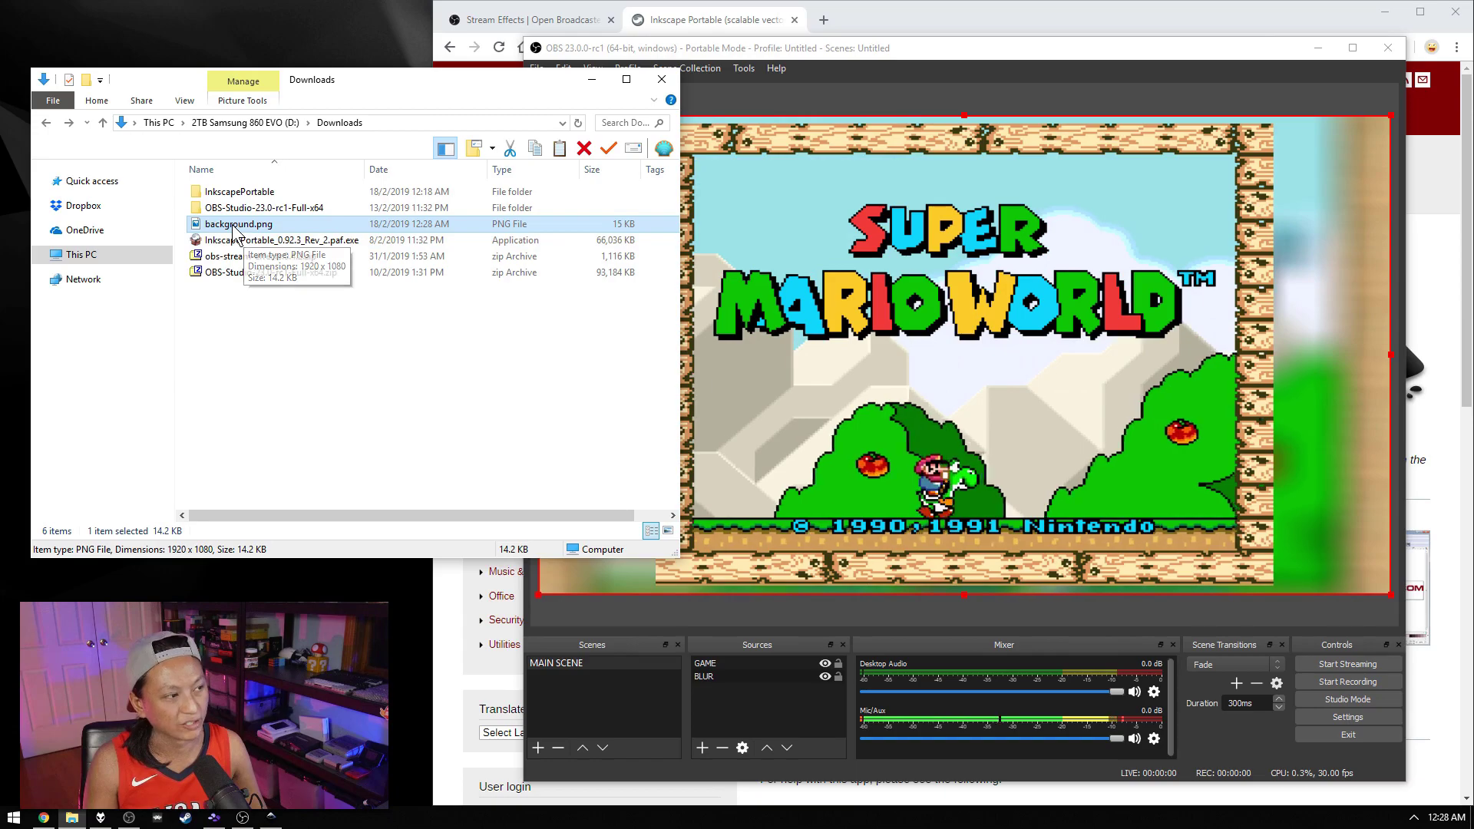
Add background.png as an OBS source and move it directly beneath GAME
{"action": "left_click_drag", "start_coordinate": [233, 227], "coordinate": [763, 711]}
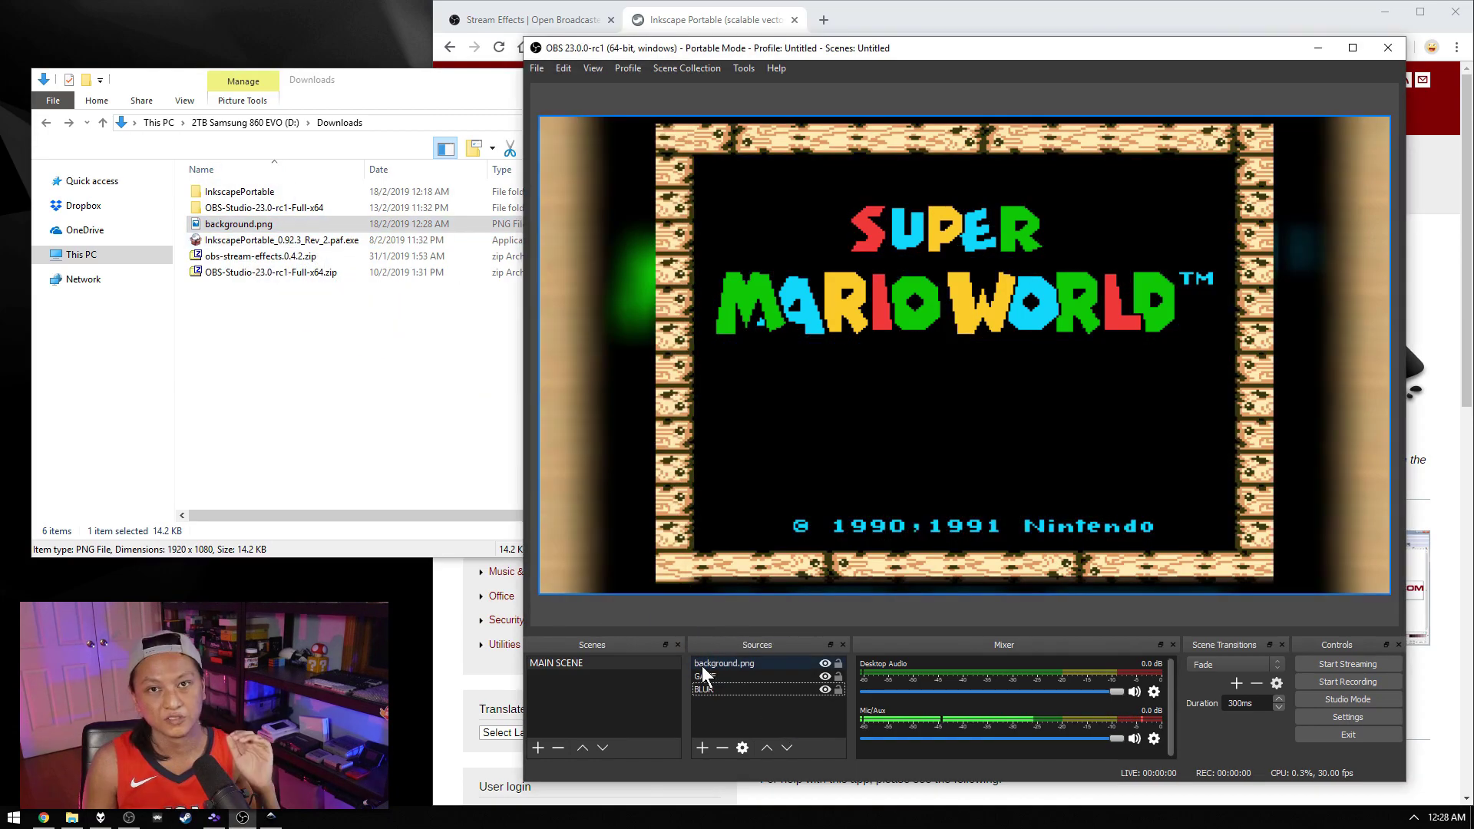
{"action": "left_click", "coordinate": [711, 662]}
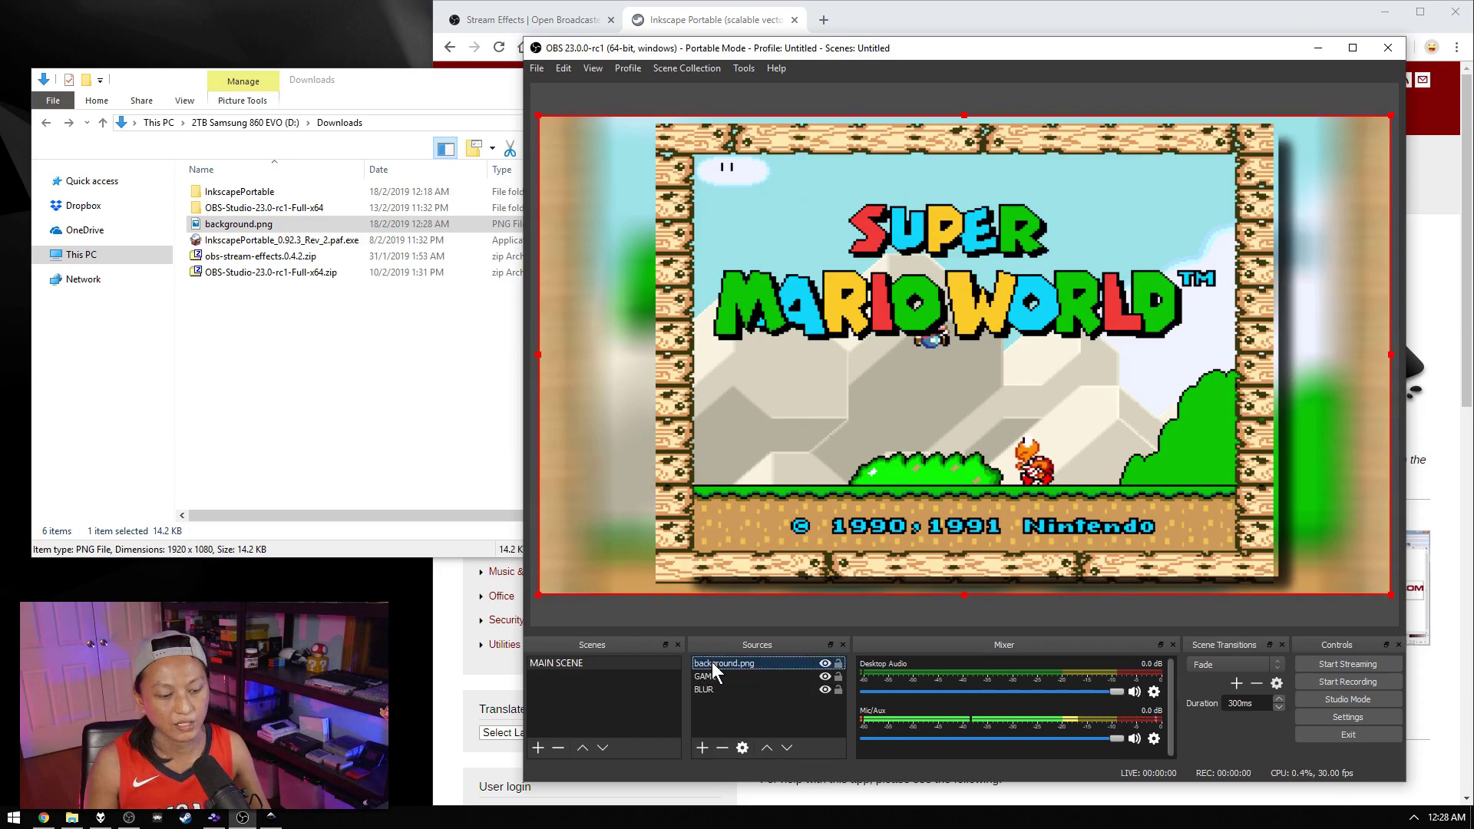
{"action": "left_click_drag", "start_coordinate": [711, 662], "coordinate": [712, 682]}
Rename the background.png source to DROP SHADOW
{"action": "right_click", "coordinate": [719, 677]}
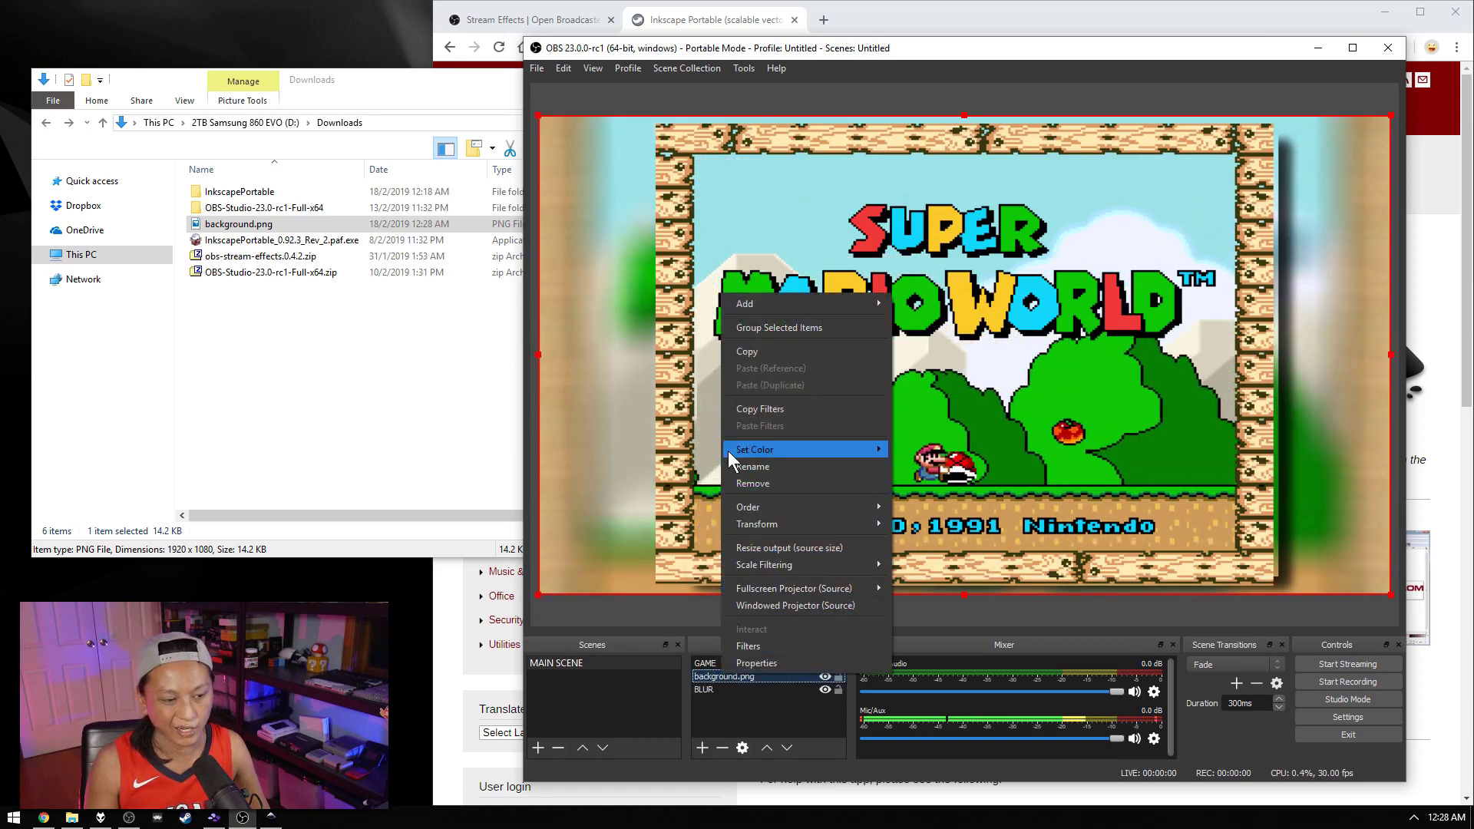
{"action": "left_click", "coordinate": [763, 468]}
{"action": "type", "text": "S"}
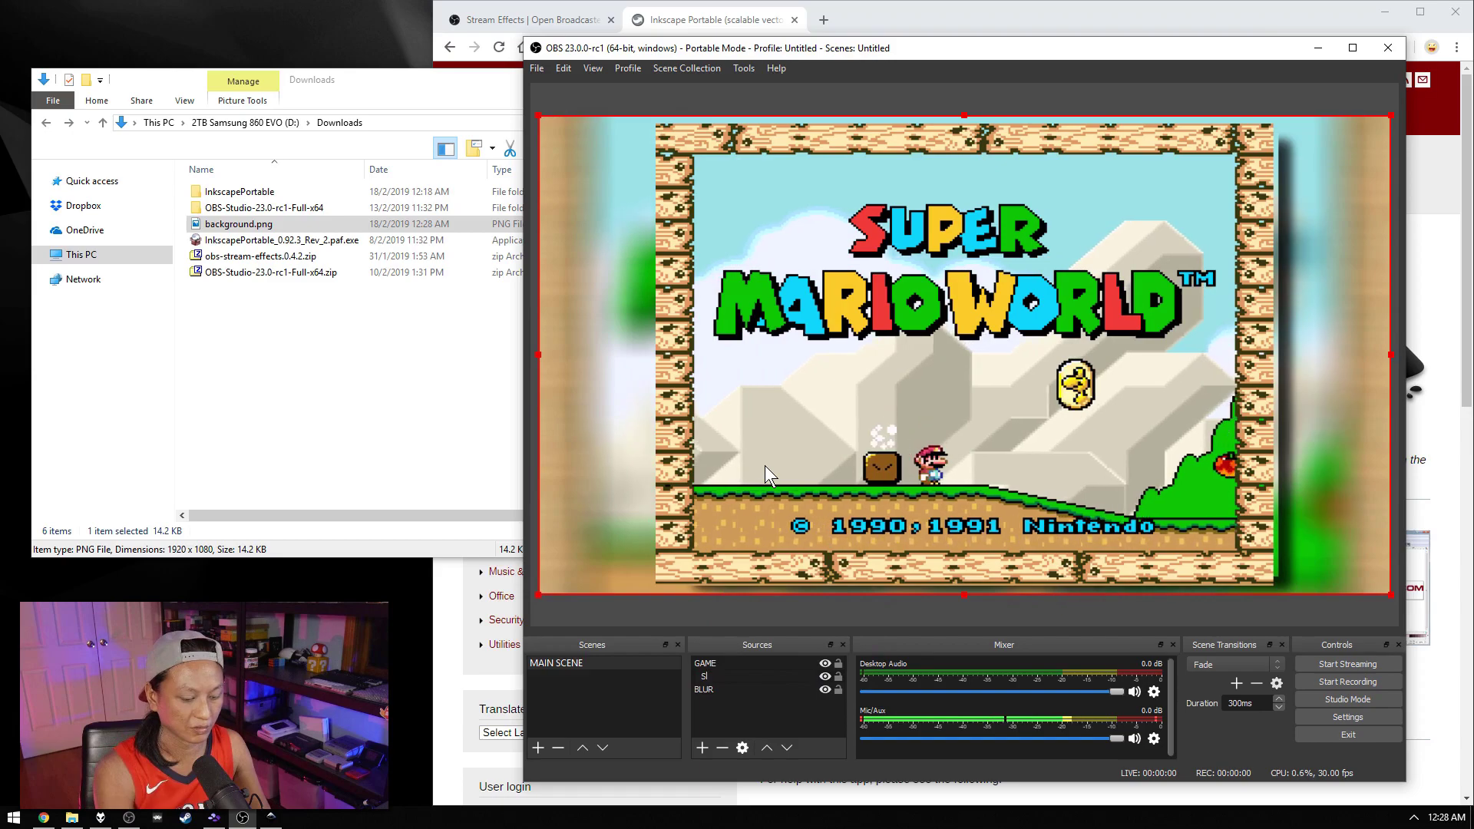
{"action": "key", "text": "BackSpace"}
{"action": "type", "text": "DROP SHADOW"}
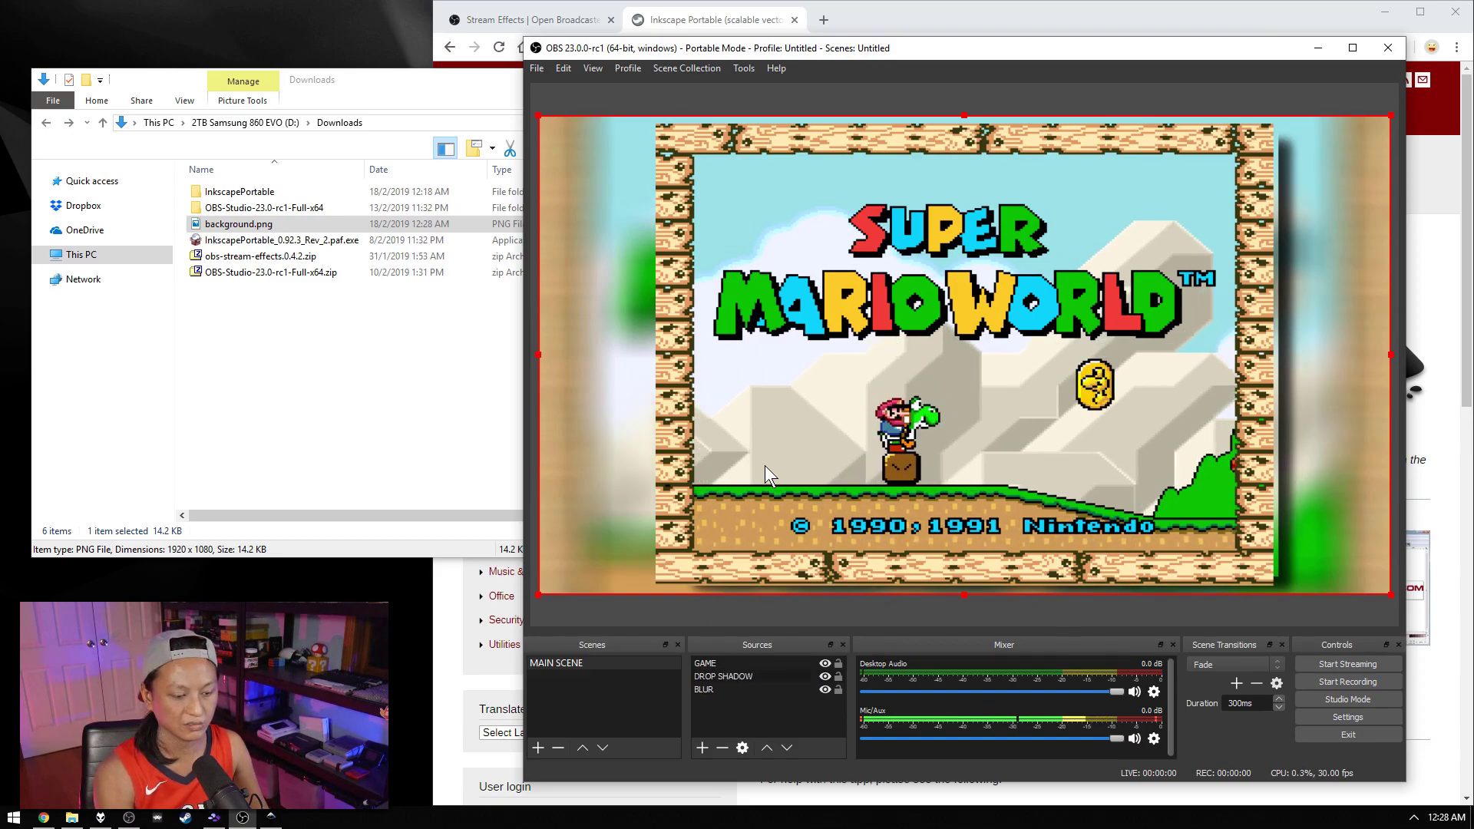
{"action": "key", "text": "Return"}
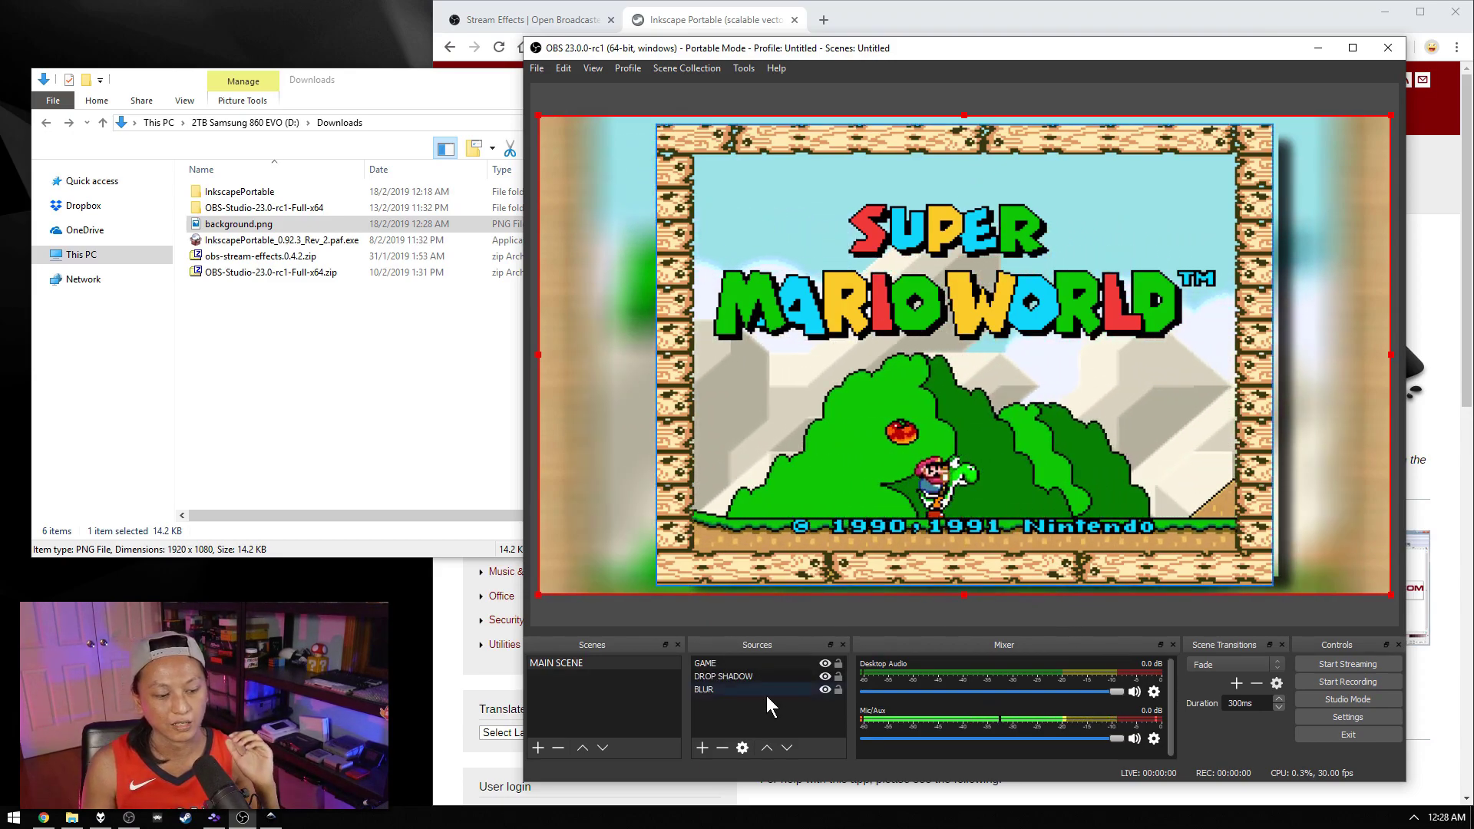
{"action": "left_click", "coordinate": [708, 665]}
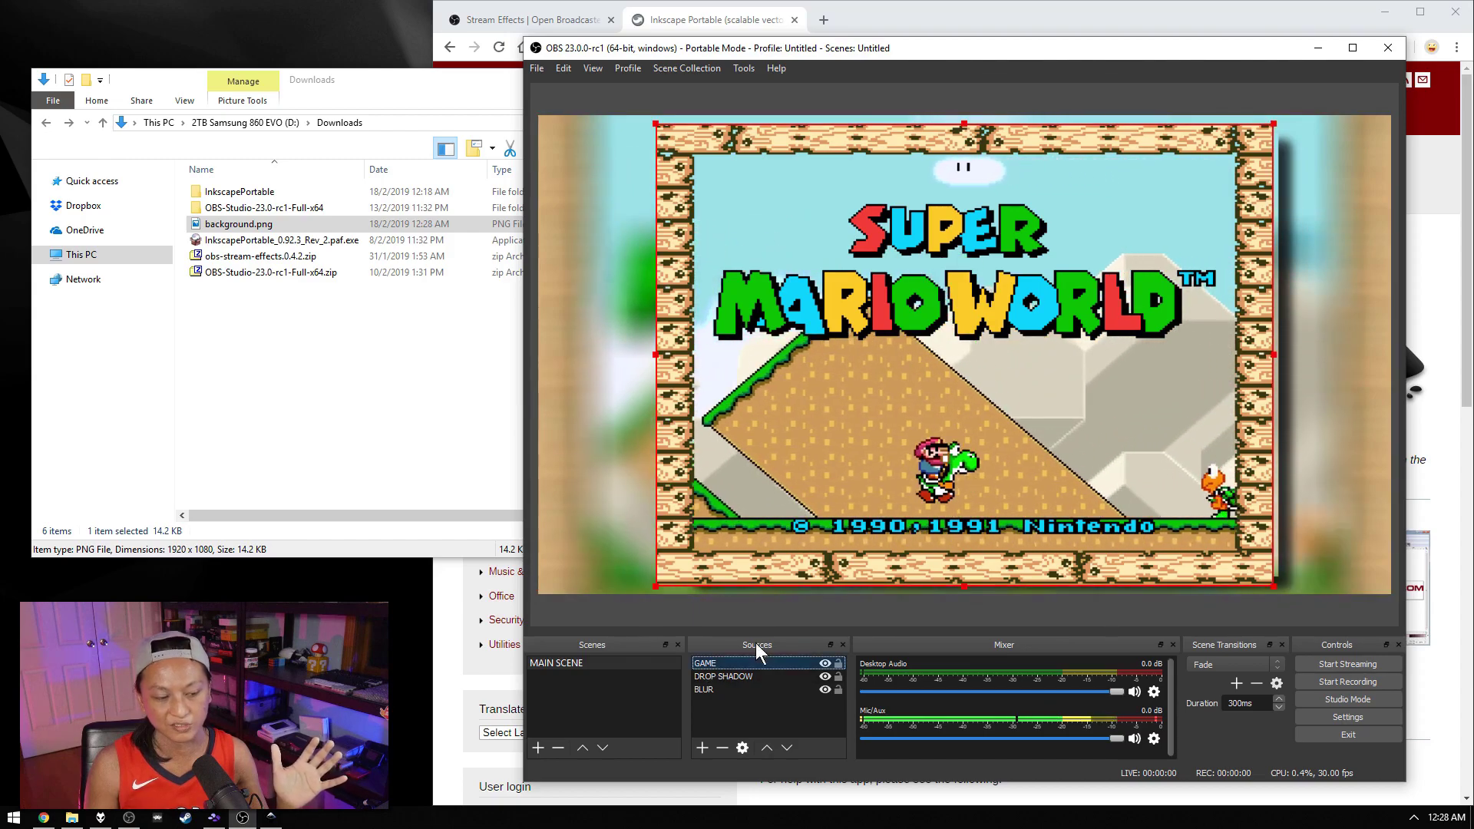